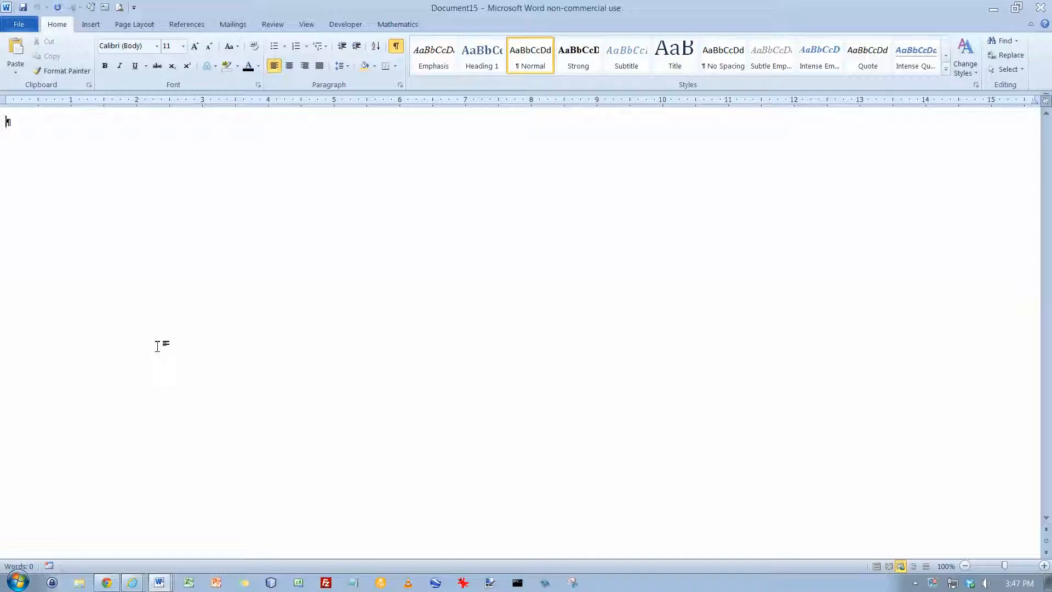
Step: Open w03A_Green_Business.docx from the chapter_03 folder inside SkyDrive's CSC110-WIT\02_word folder
left_click(17, 25)
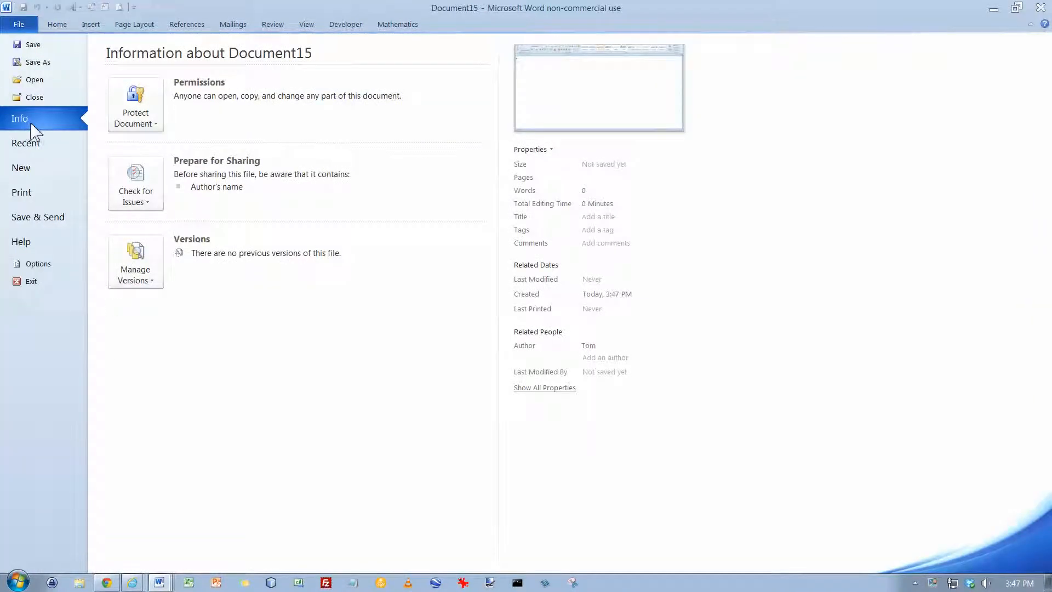
left_click(34, 81)
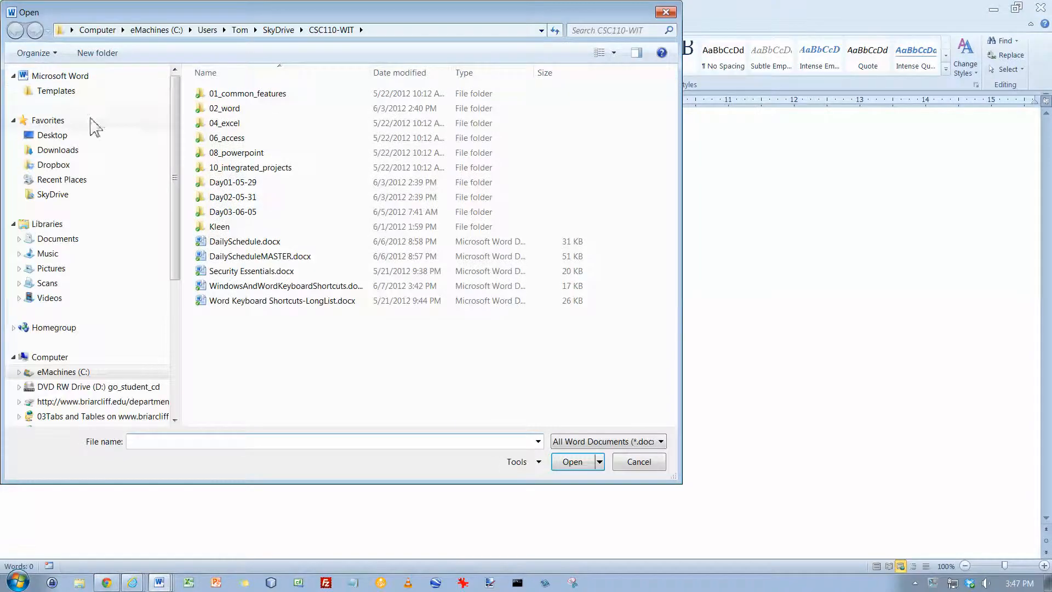
left_click(59, 195)
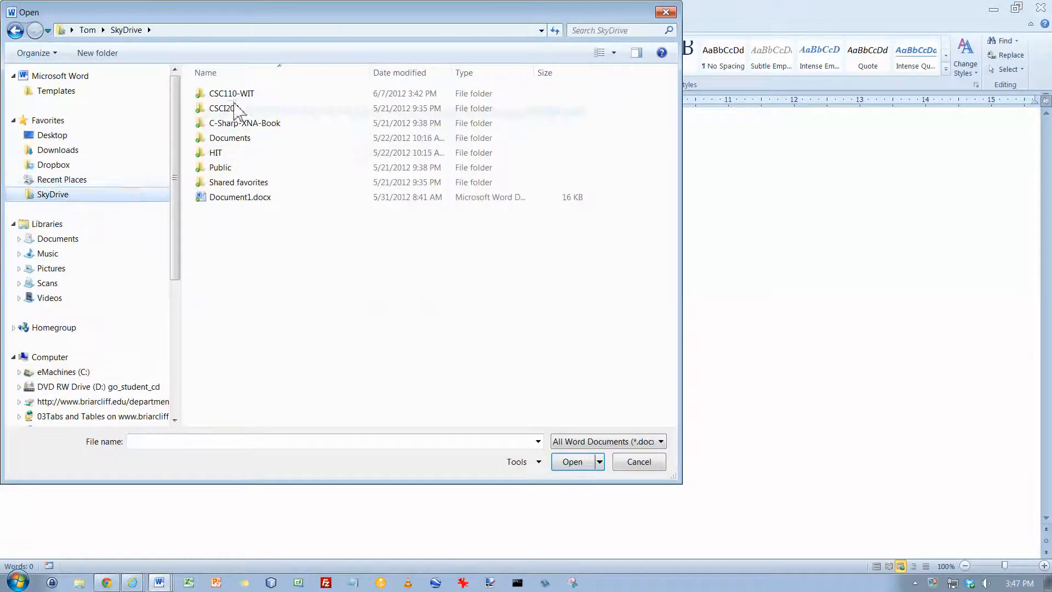
double_click(234, 94)
double_click(230, 109)
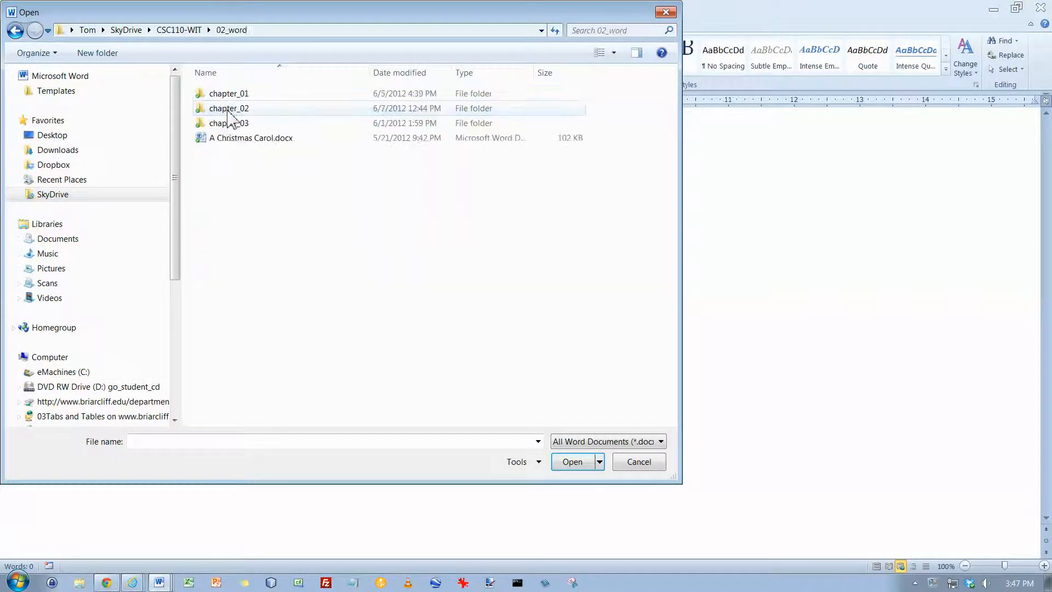
double_click(228, 123)
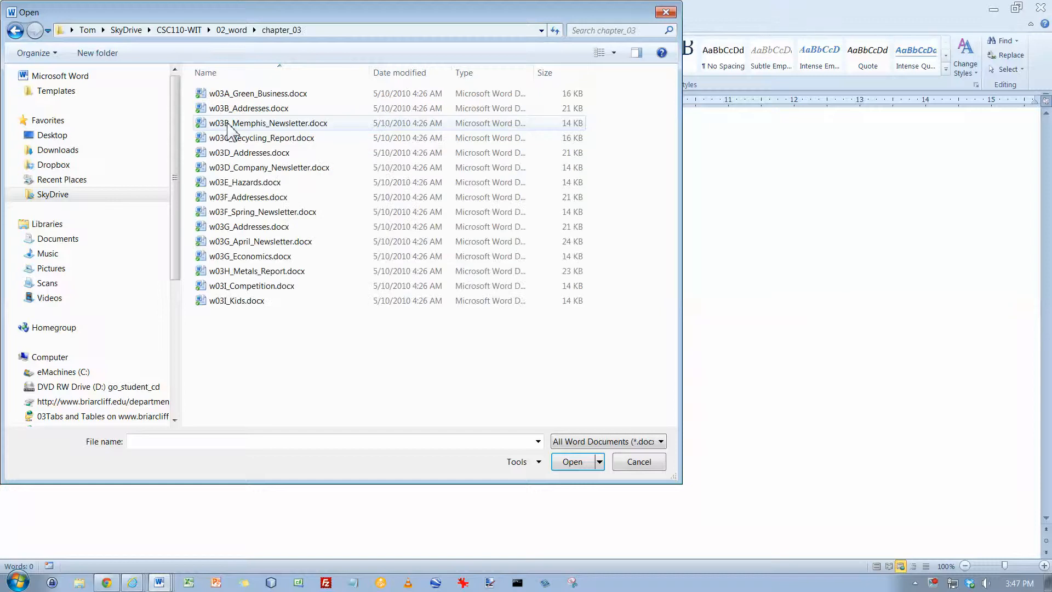
left_click(248, 94)
left_click(568, 461)
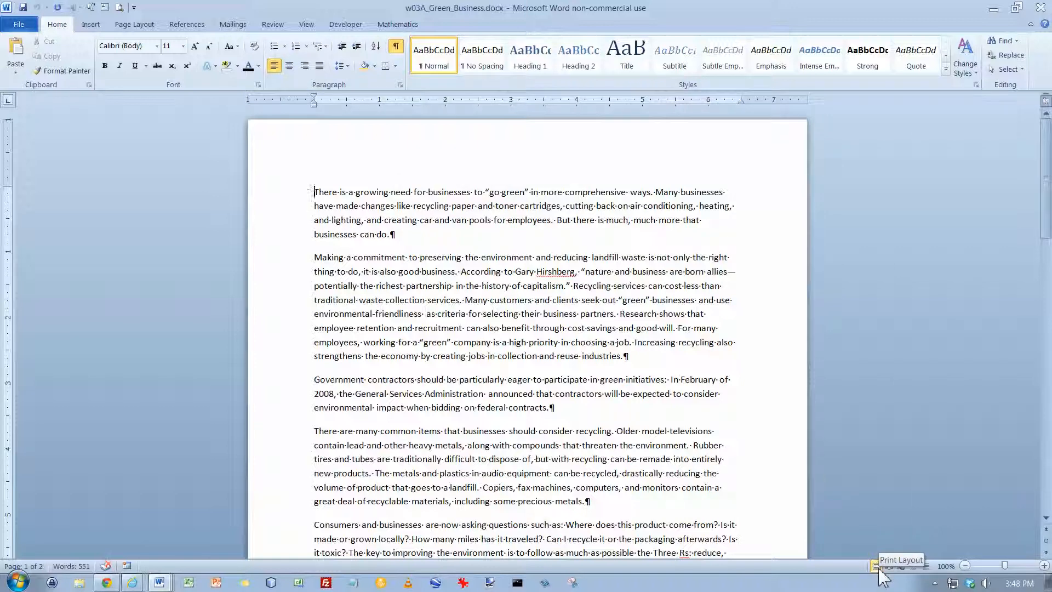
Step: Save a copy in the same folder, naming it with the student's last and first names followed by 3A_Green_Business
left_click(20, 26)
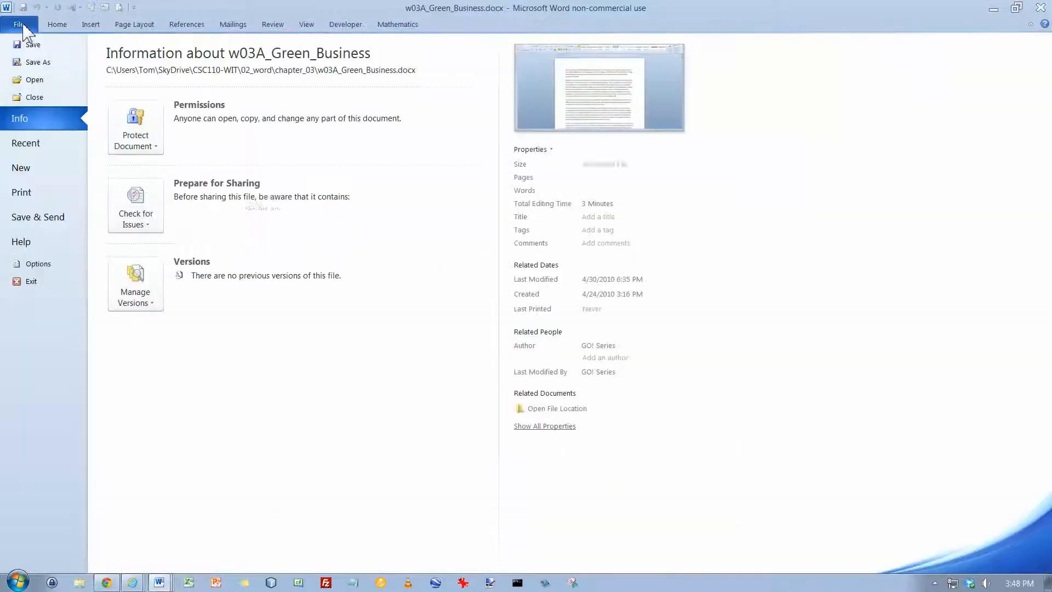
left_click(34, 63)
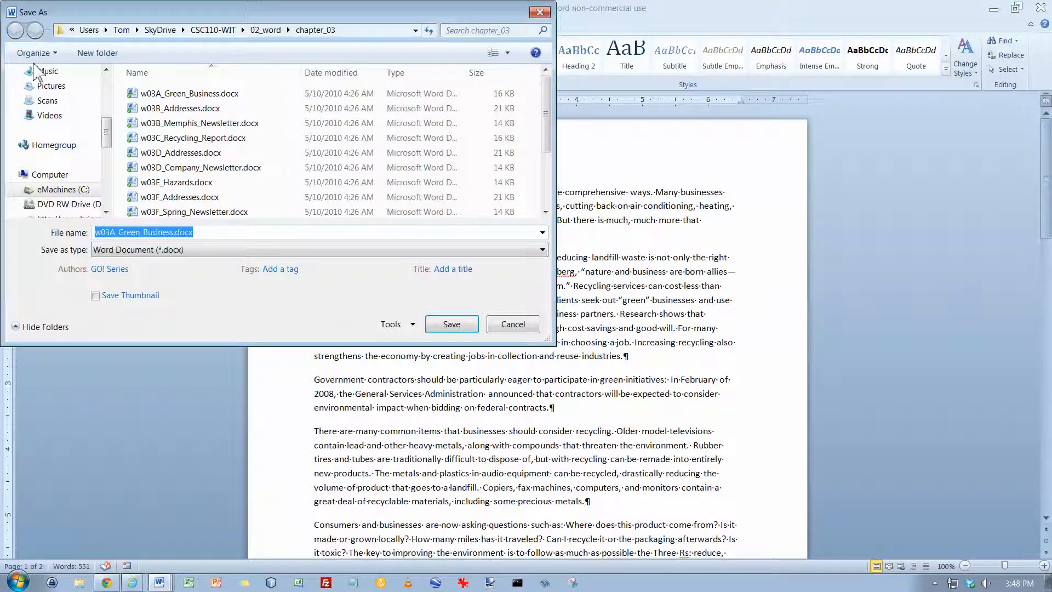
left_click_drag(119, 232, 82, 238)
type("Kleen_Tom_3A-")
key("BackSpace")
type("_")
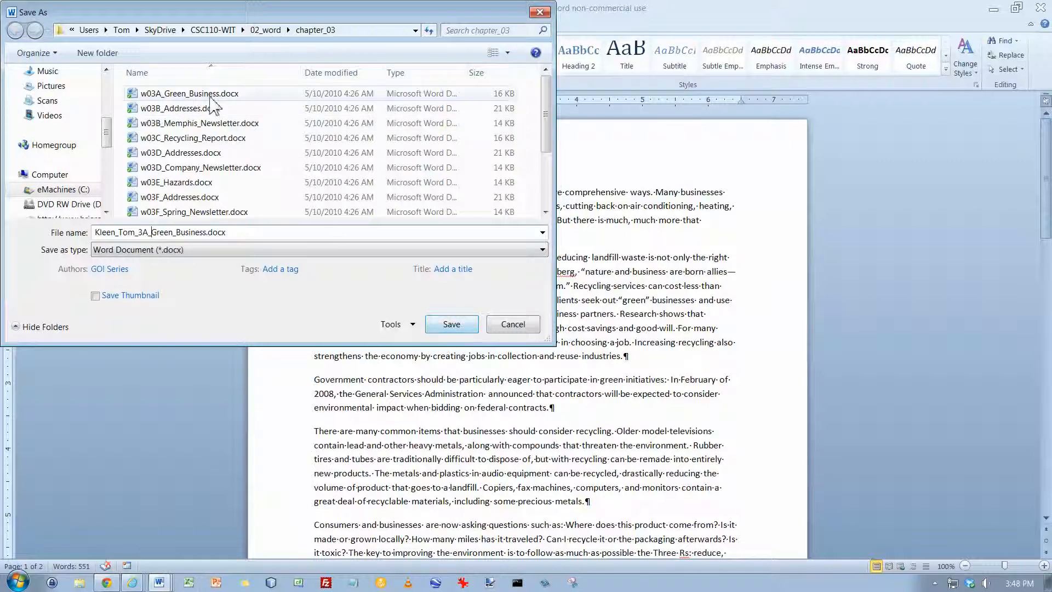
left_click(451, 324)
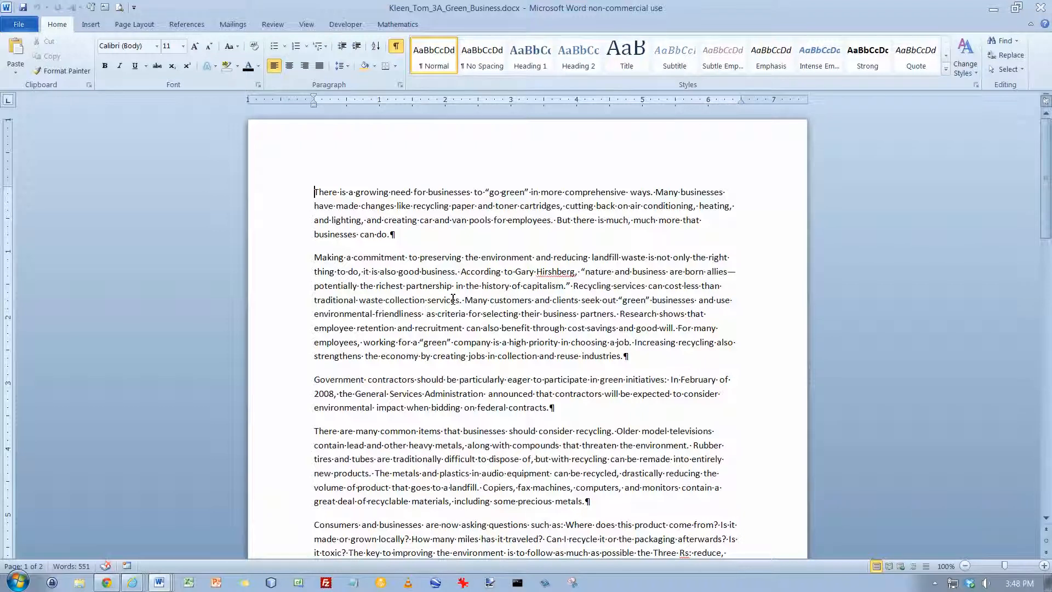
Step: Set the line spacing of the entire document to 2.0
key("ctrl+a")
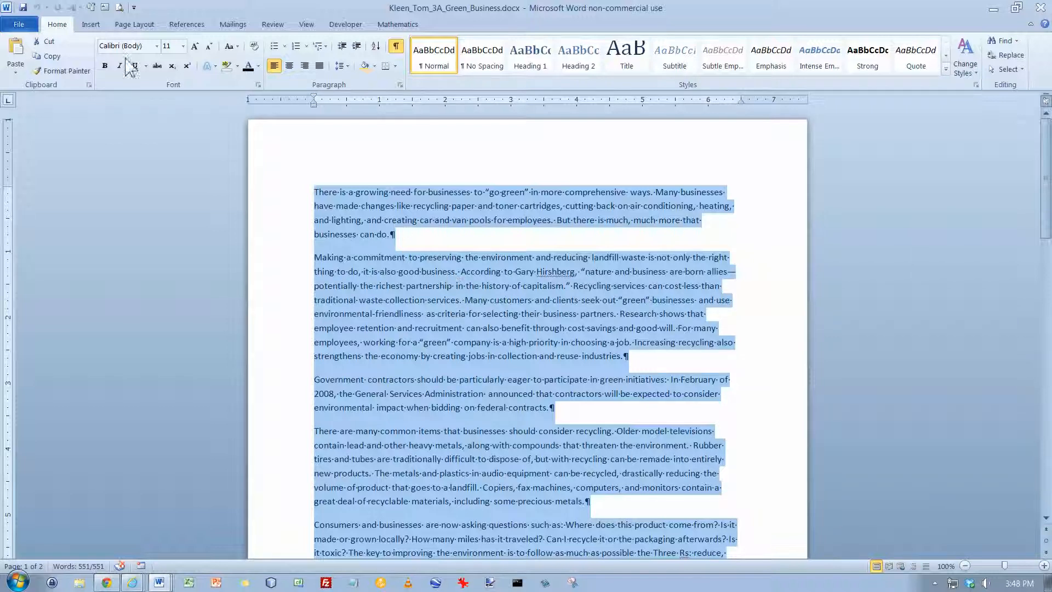
left_click(349, 66)
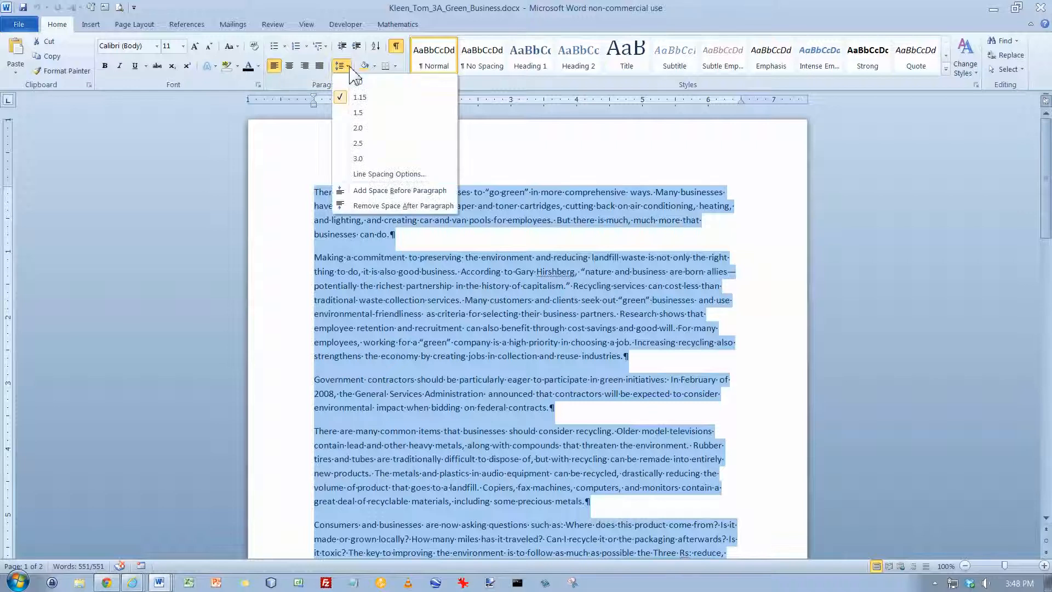
left_click(361, 129)
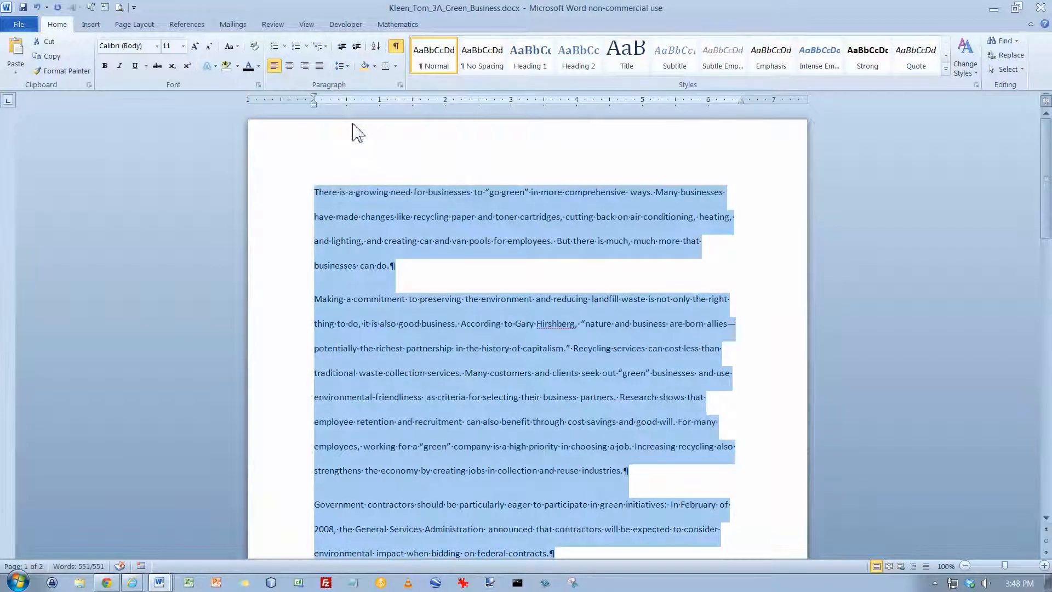
Step: Set the spacing after all paragraphs to 0 pt
left_click(153, 33)
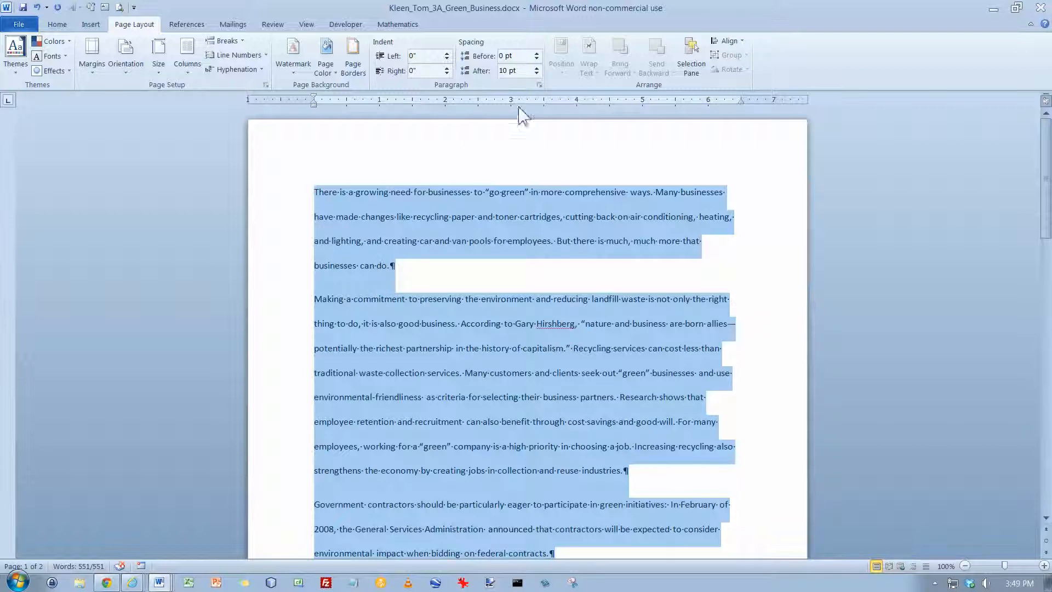
left_click(537, 74)
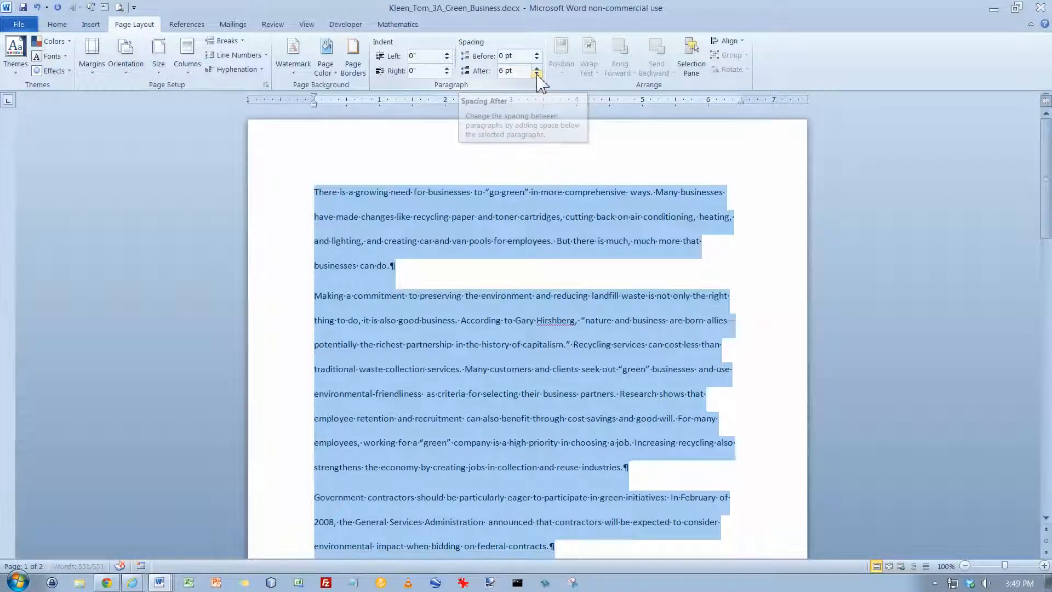
left_click(537, 74)
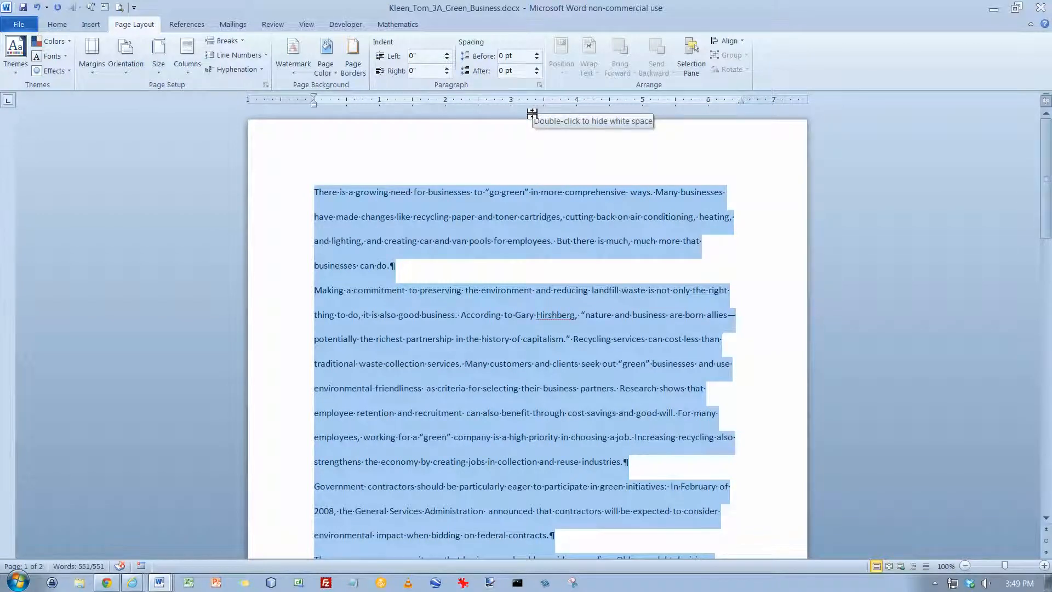
Step: Above the body, add lines for the author's name, the recipient's name, Marketing, April 15, 2016 and a centered title, Going Green Benefits Business
left_click(532, 113)
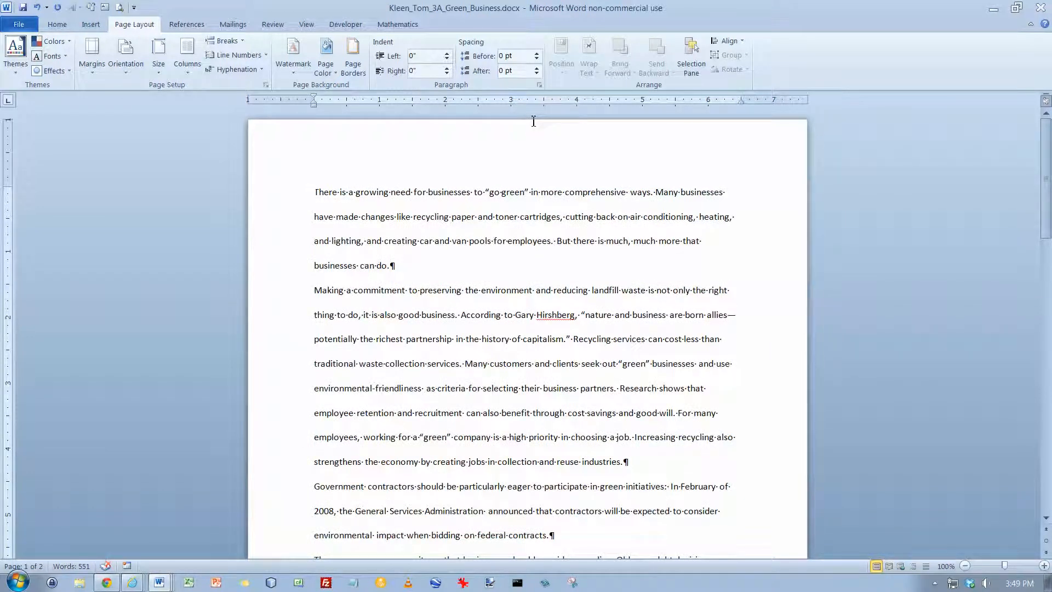
key("Return")
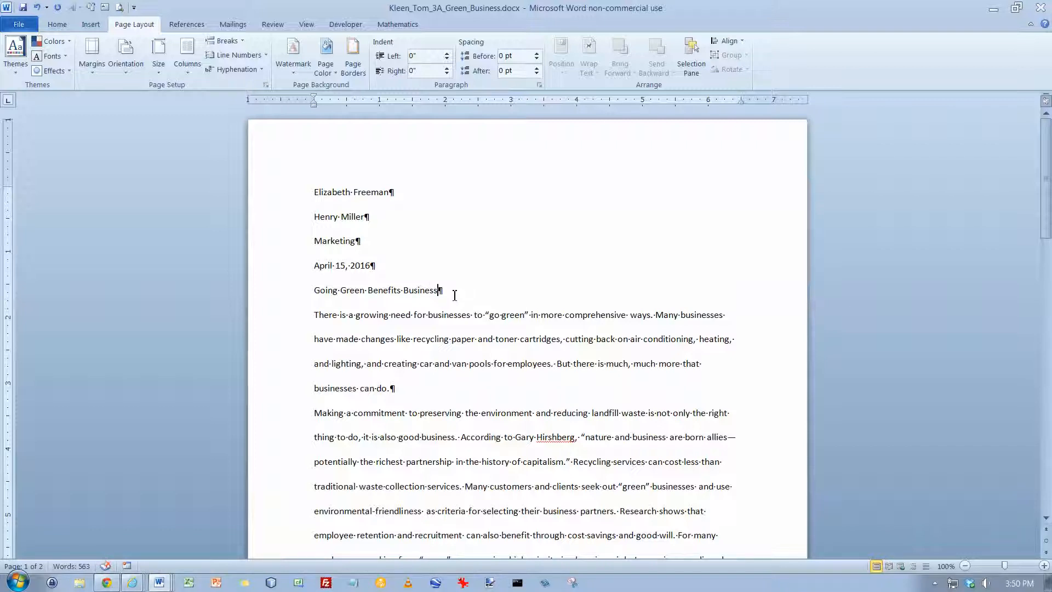
left_click(57, 25)
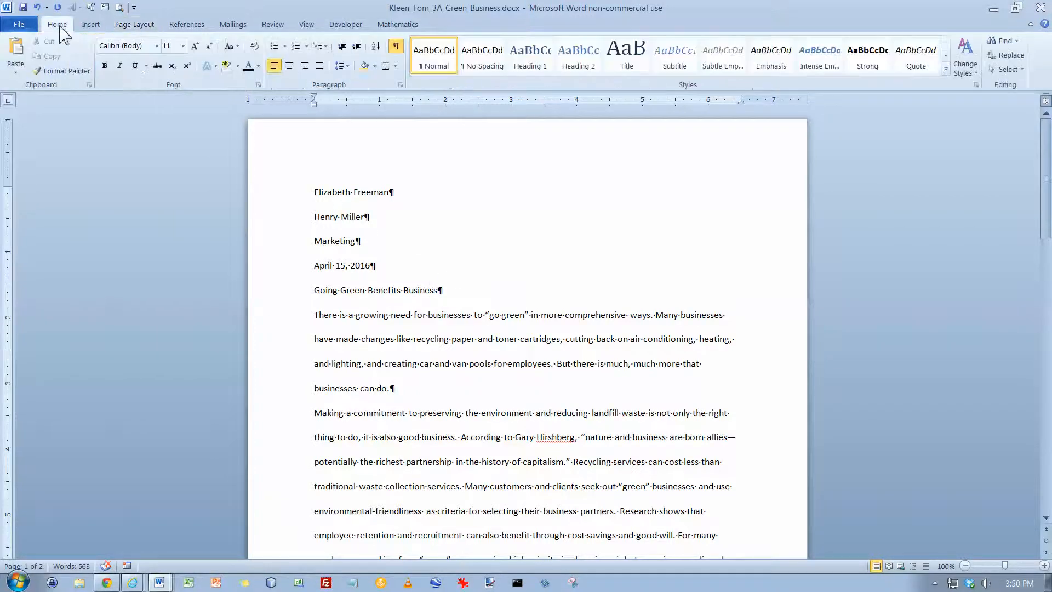
left_click(289, 66)
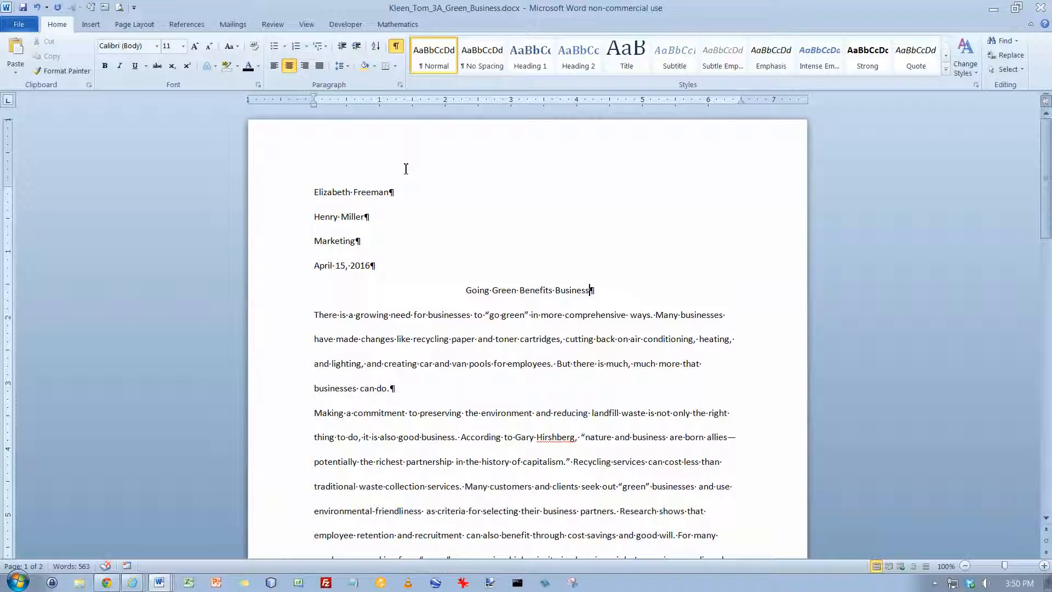
Step: Edit the page header to hold the author's last name followed by a Plain Number page number at the current position
right_click(382, 163)
left_click(405, 164)
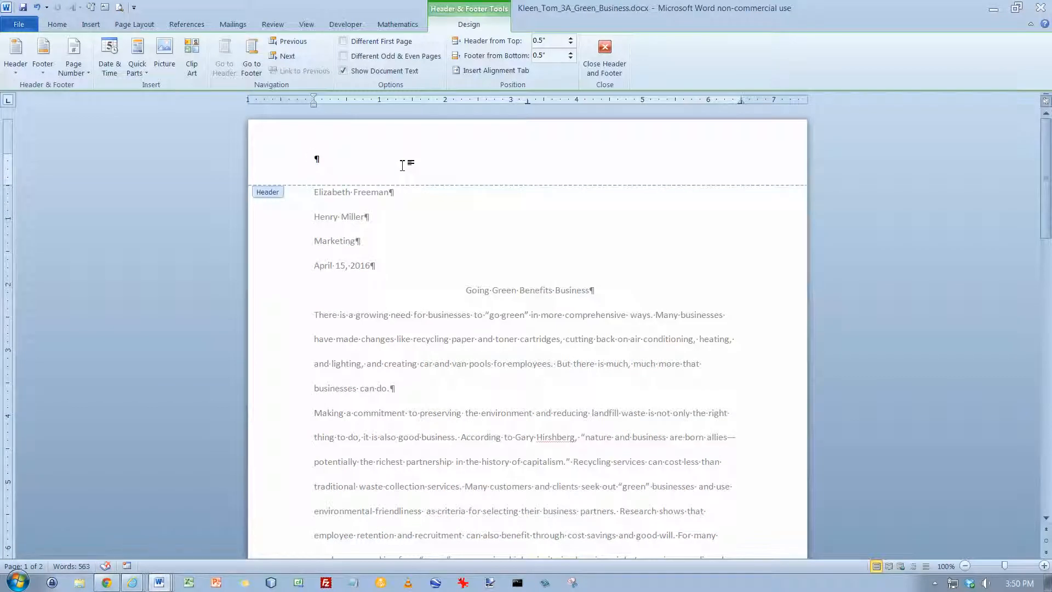
type("Freeman")
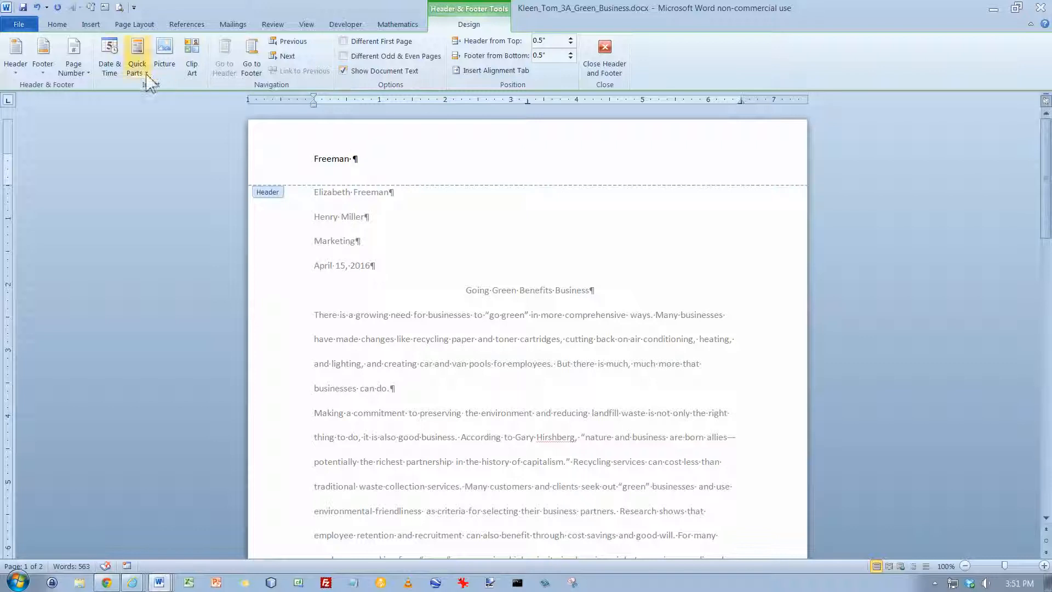
left_click(87, 76)
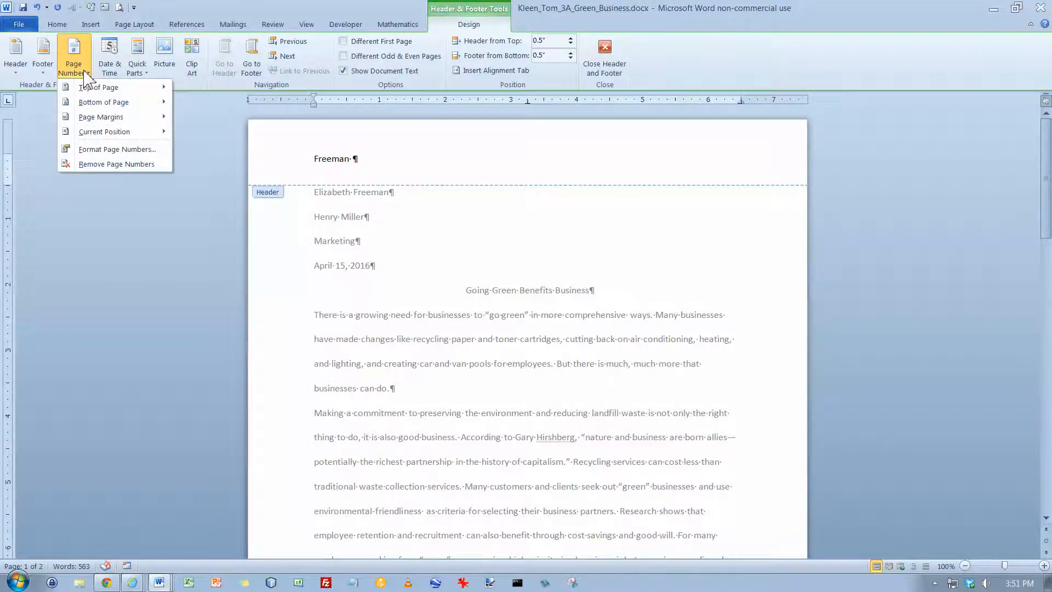
mouse_move(94, 137)
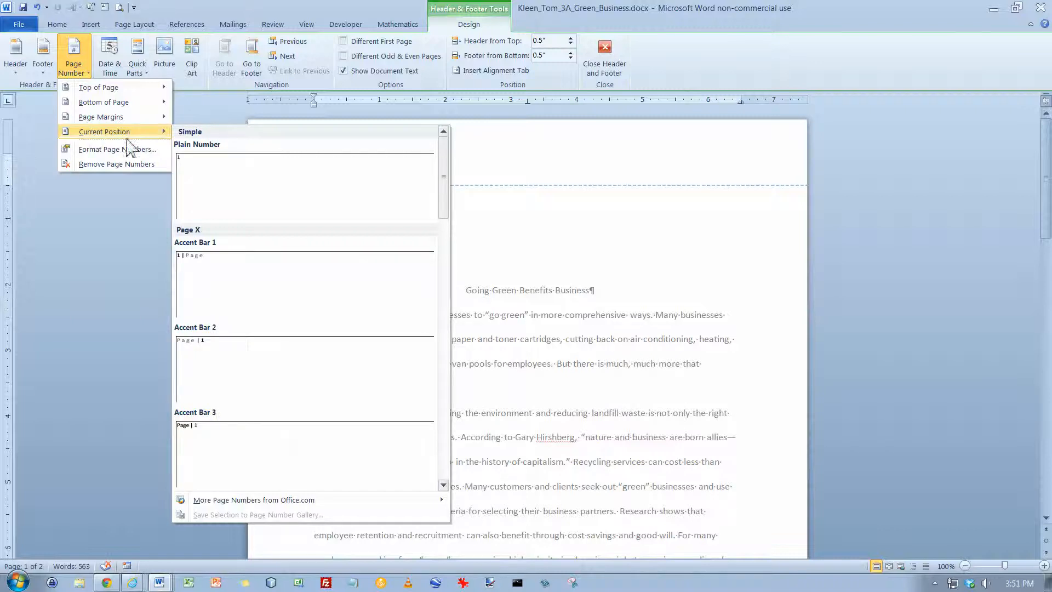
left_click(195, 177)
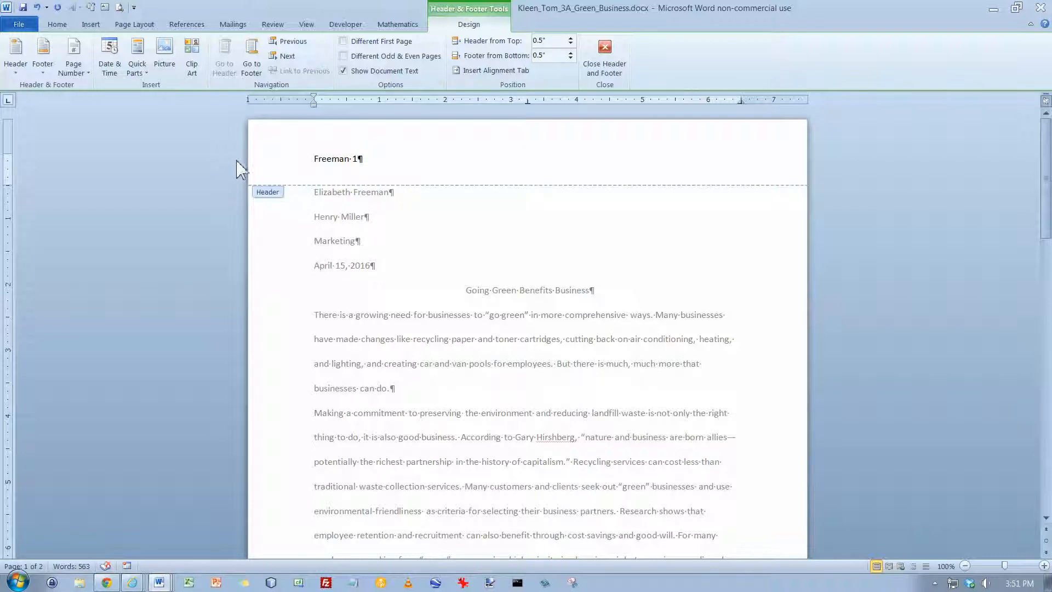
Step: Right-align the header text and return to editing the document body
left_click(57, 25)
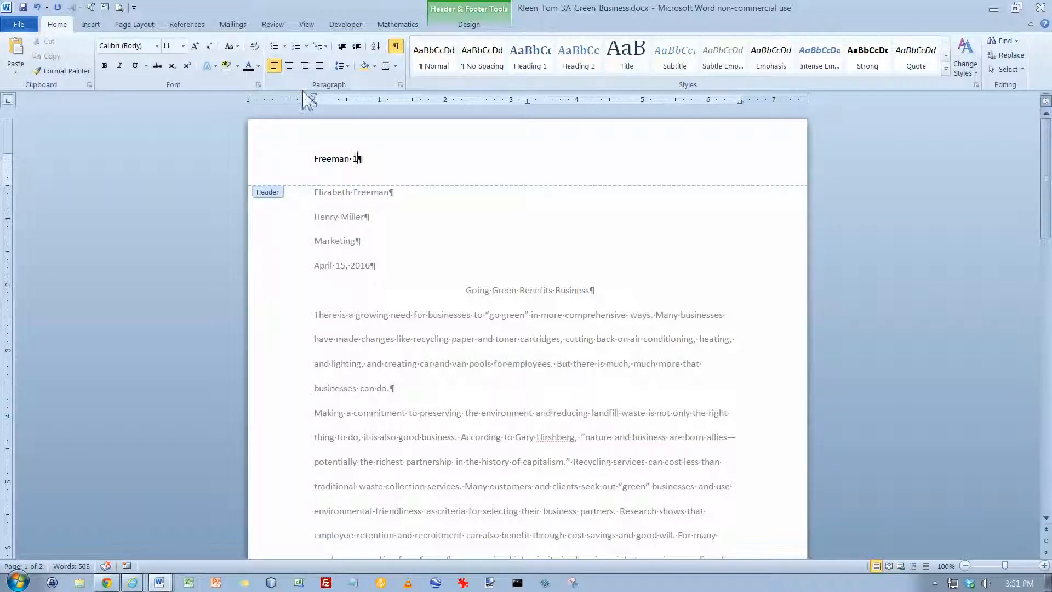
left_click(305, 66)
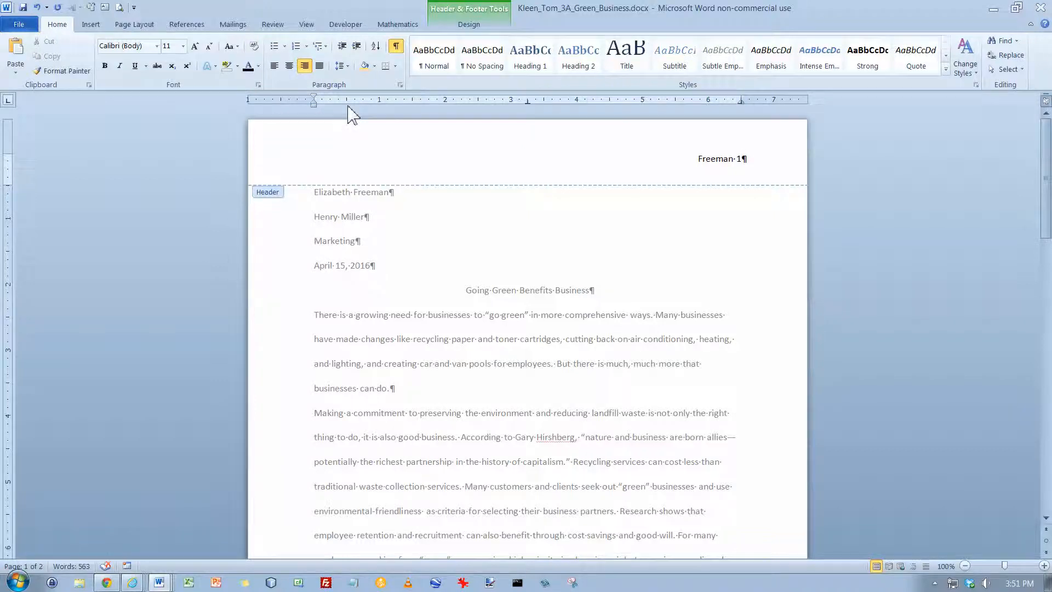
left_click(470, 25)
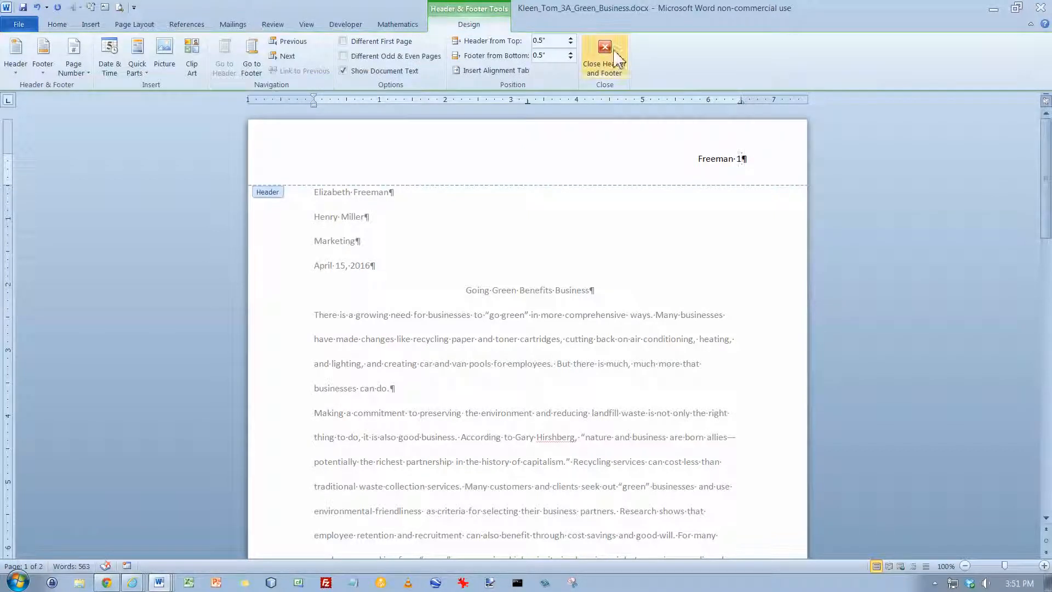
double_click(401, 194)
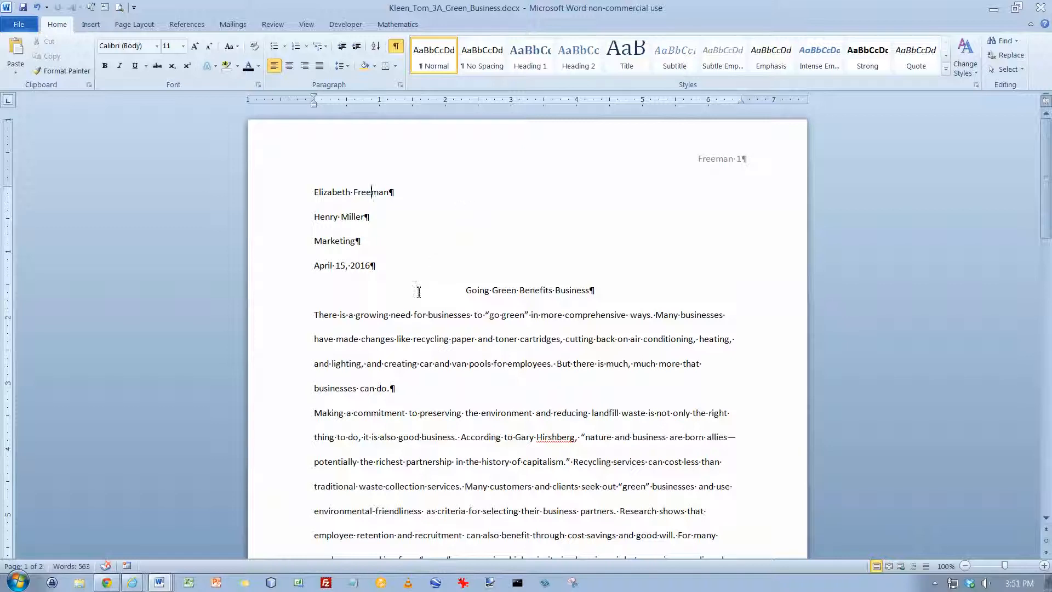
Step: Apply a 0.5-inch first-line indent to all body paragraphs from "There is a growing need" to the end of the document
left_click(320, 316)
left_click_drag(1047, 222, 1044, 509)
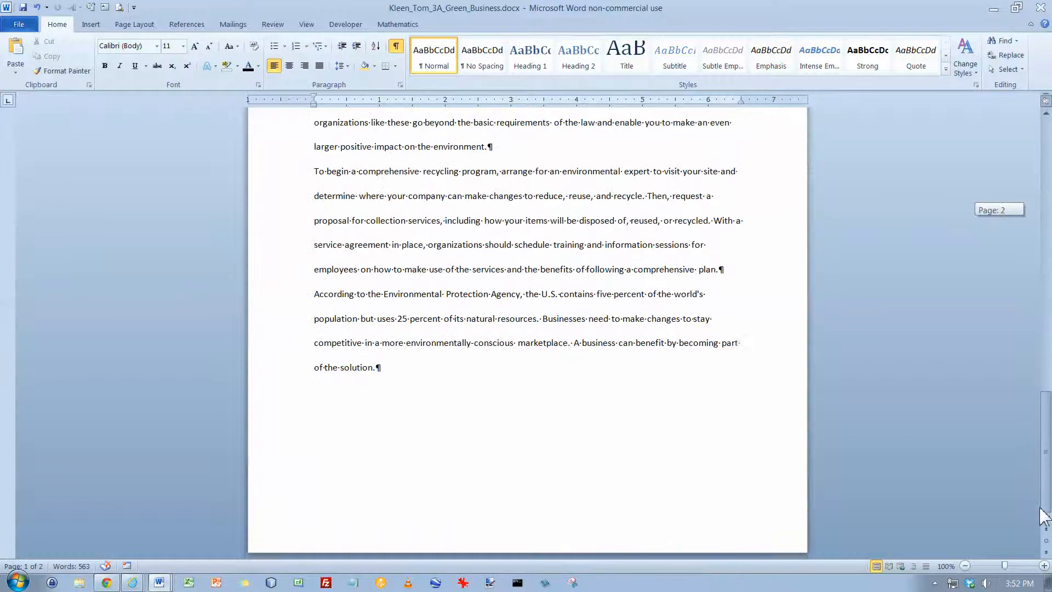
left_click(416, 370, "shift")
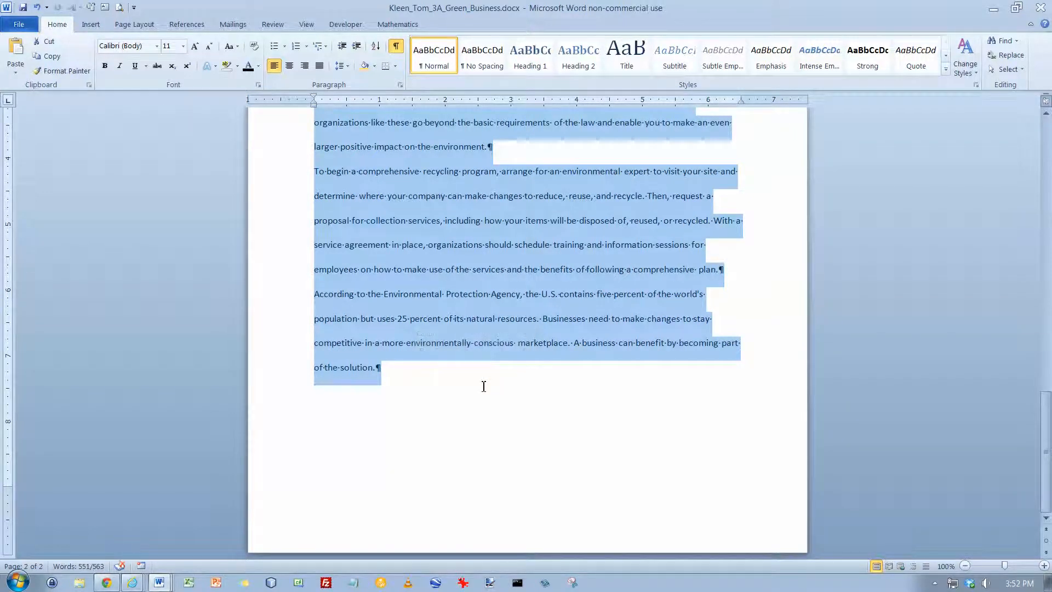
left_click_drag(1046, 411, 1049, 148)
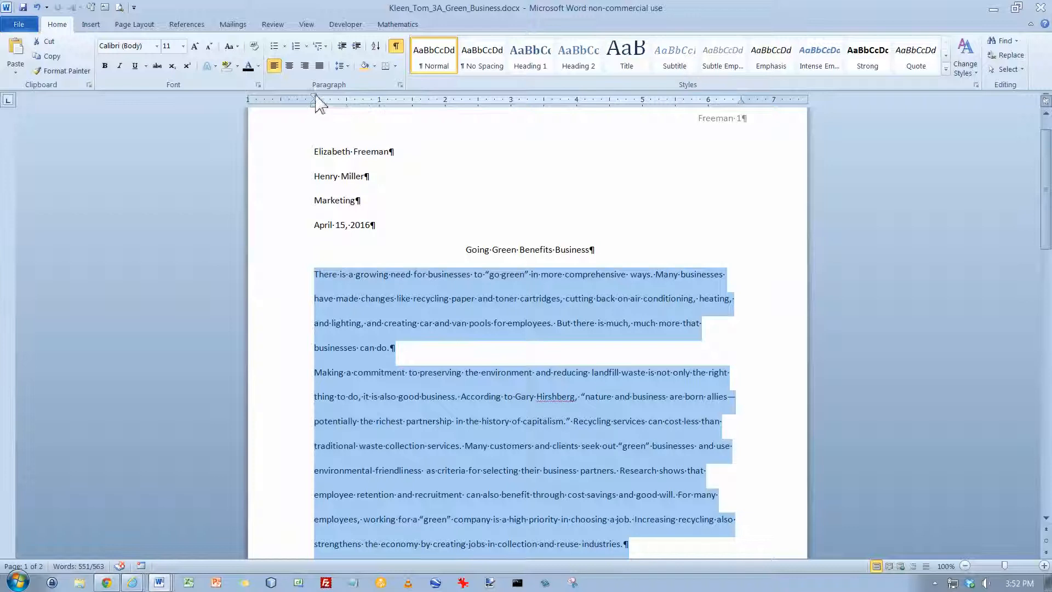
left_click_drag(314, 97, 347, 101)
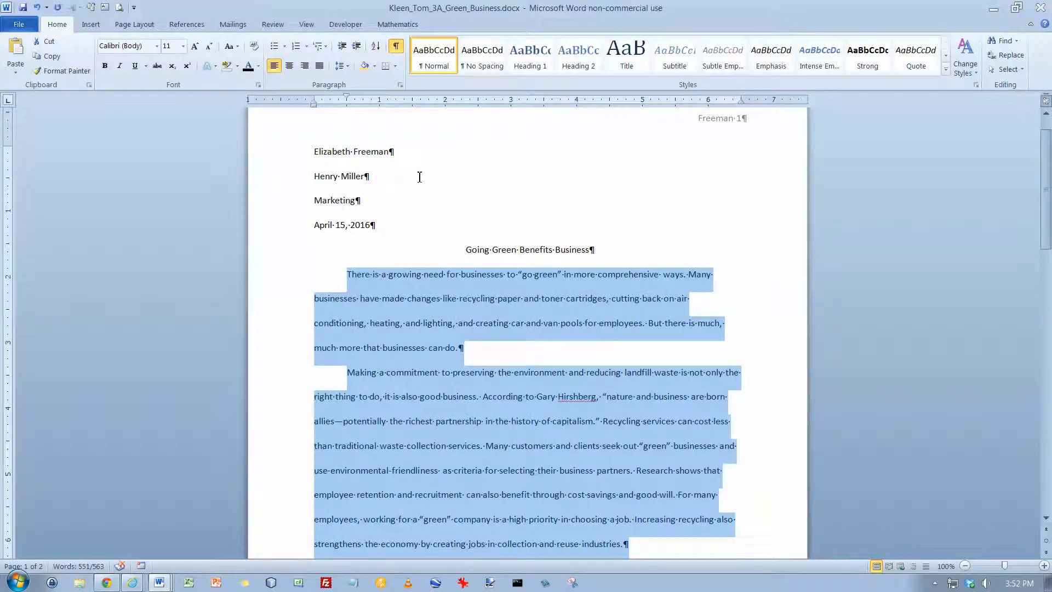
left_click(411, 304)
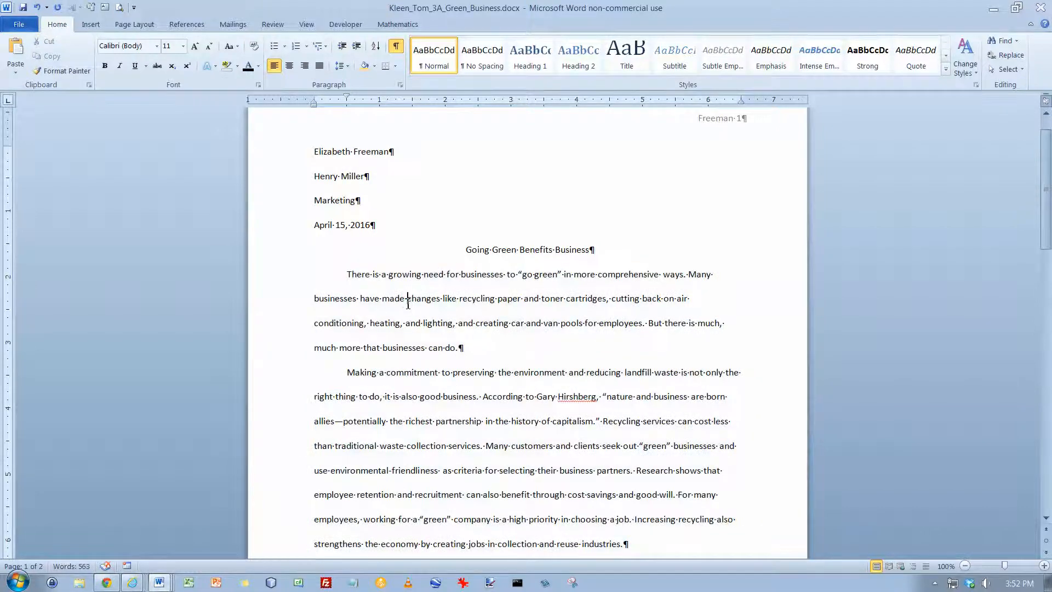
scroll(405, 301, "down", 5)
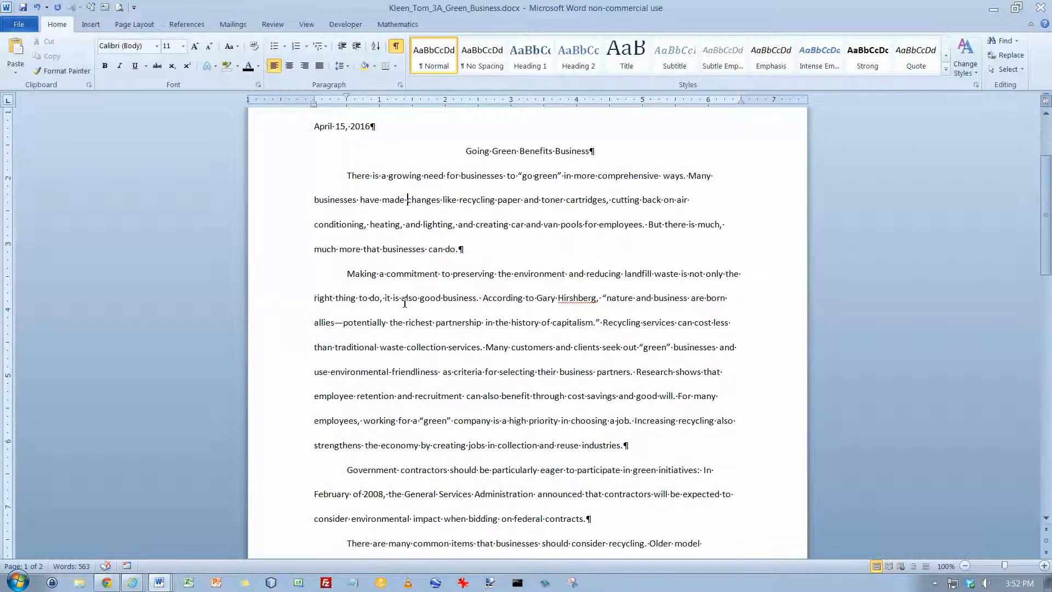
Step: Insert a FileName field in the page footer and return to editing the document body
scroll(405, 302, "down", 7)
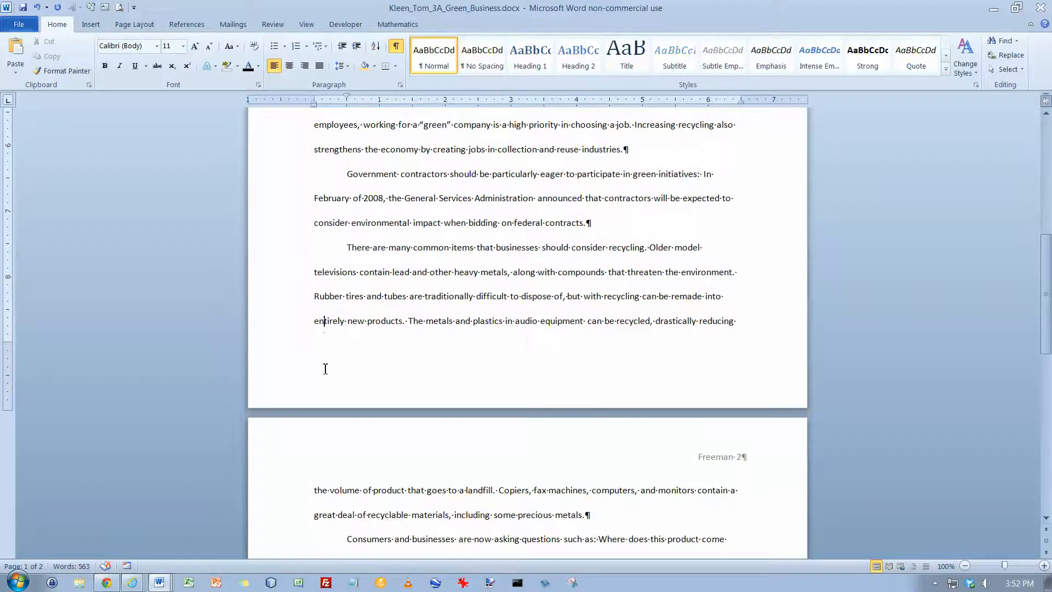
double_click(324, 369)
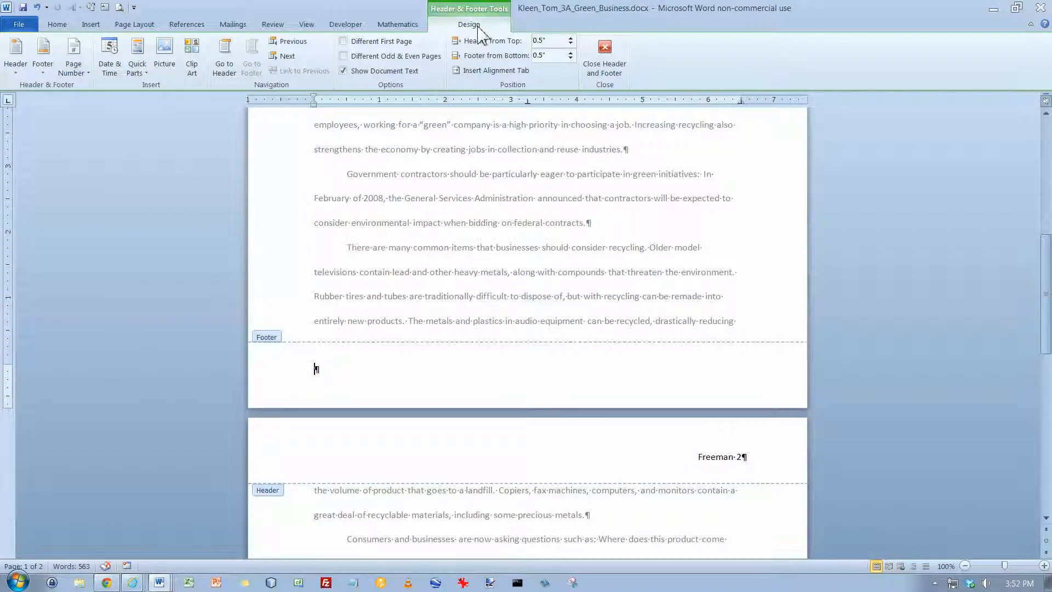
left_click(137, 68)
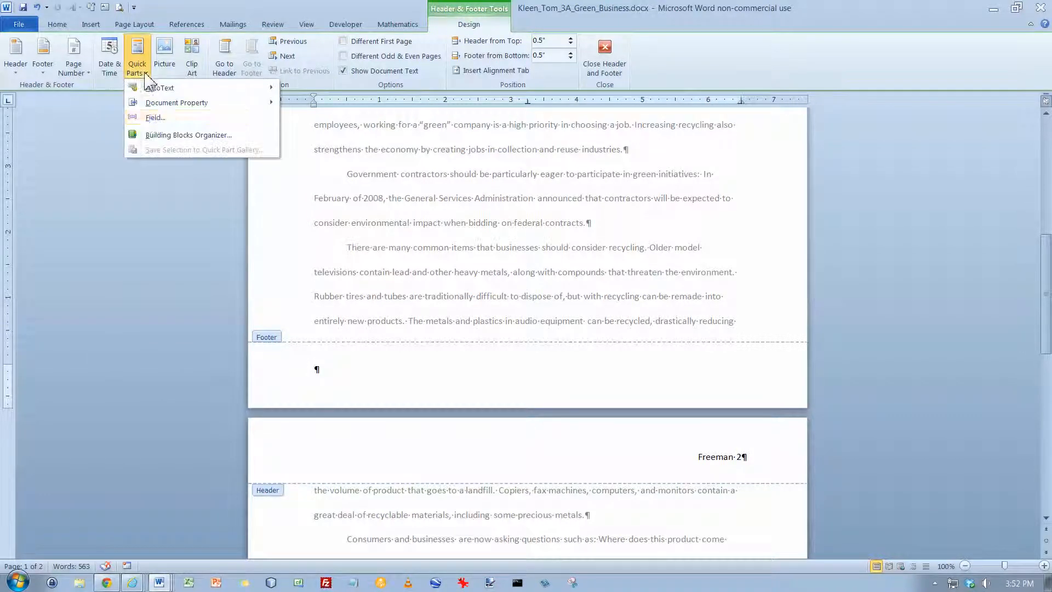
left_click(154, 117)
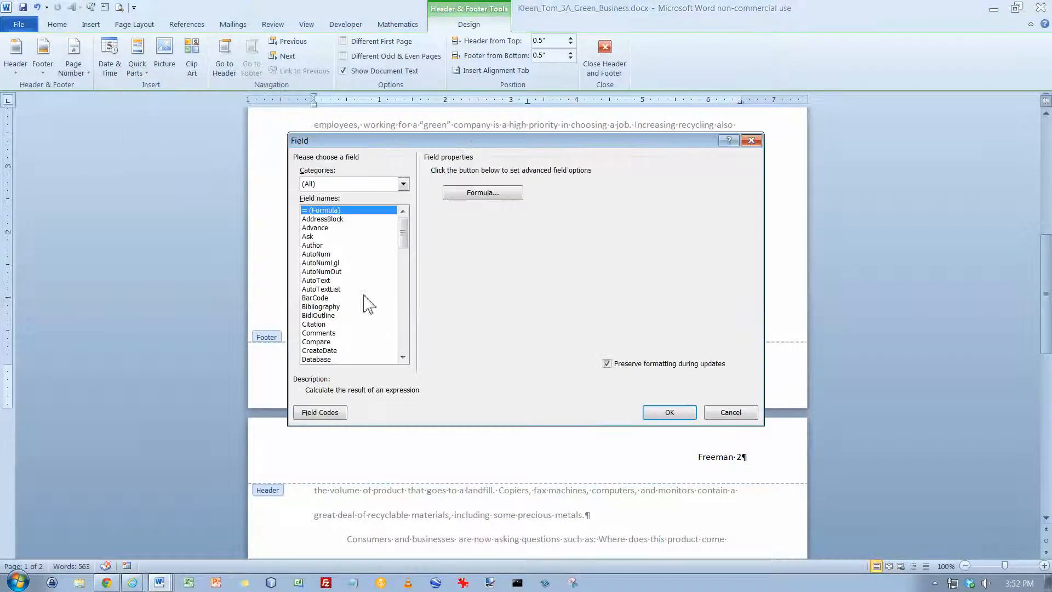
left_click(406, 324)
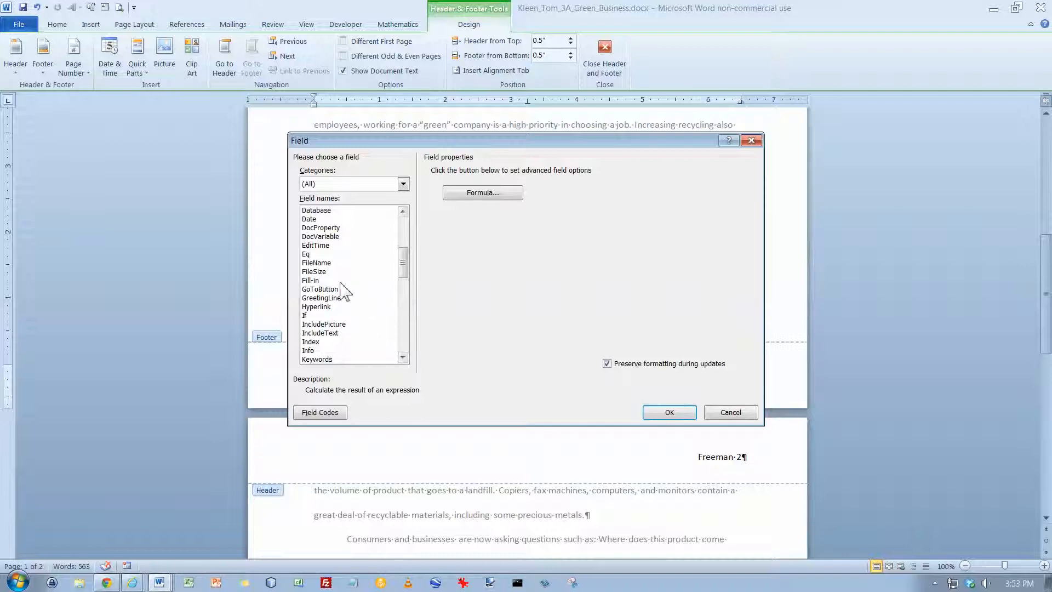
left_click(322, 263)
left_click(658, 414)
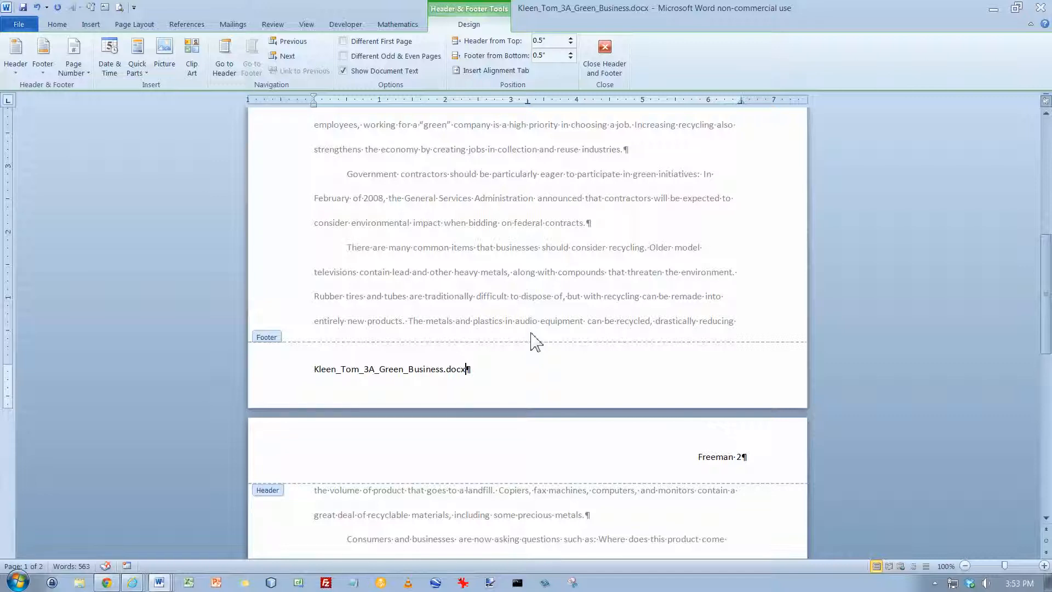
scroll(552, 317, "down", 2)
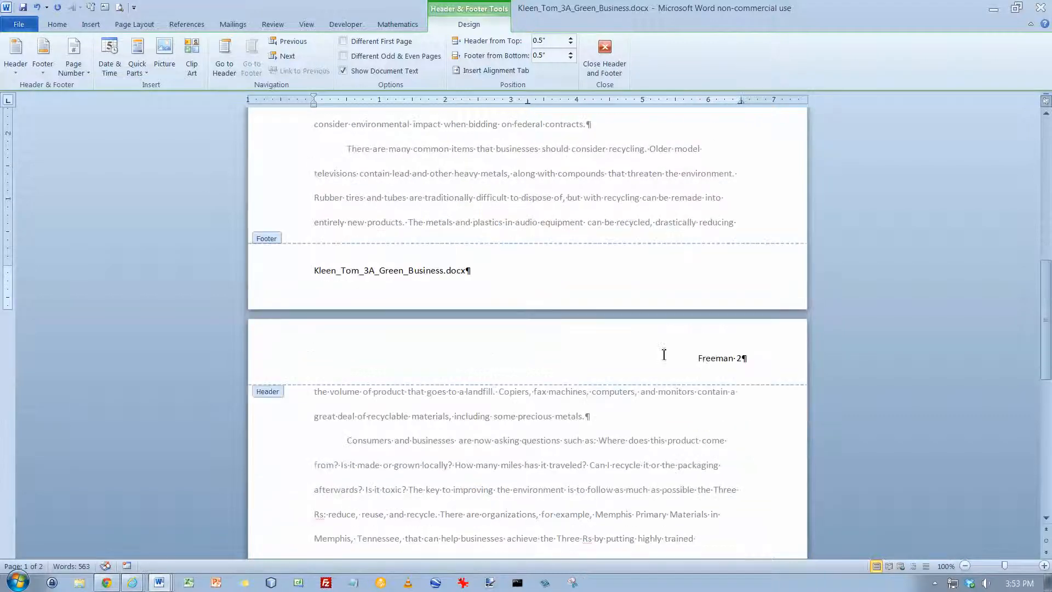
double_click(317, 399)
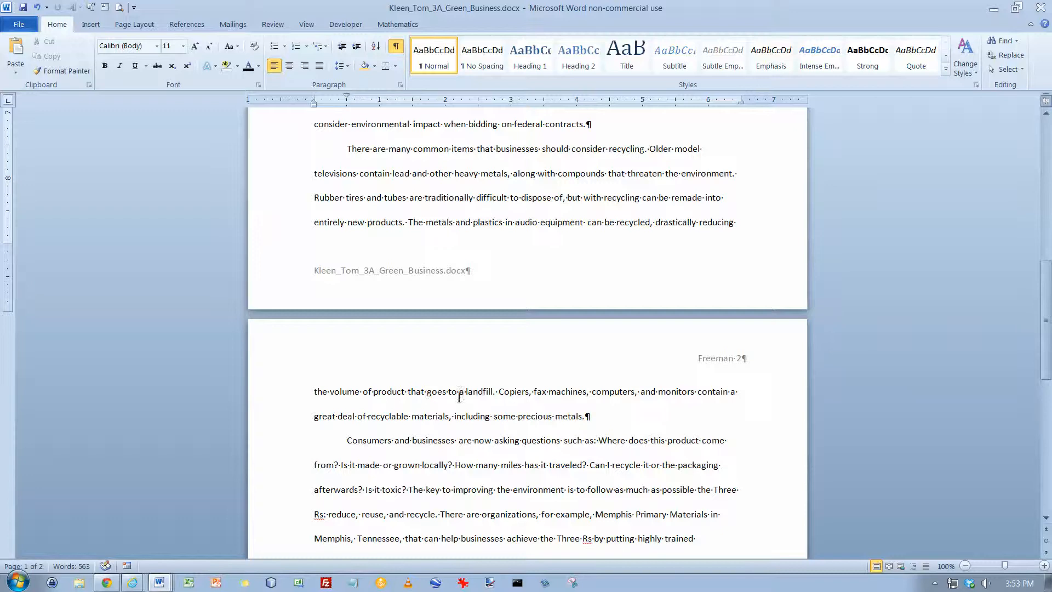
Step: Add a footnote after "regulations are followed." reading "Tennessee, for example, imposes penalties of up to $10,000 for providing false information regarding the recycling of hazardous waste."
scroll(500, 394, "down", 1)
scroll(499, 394, "down", 3)
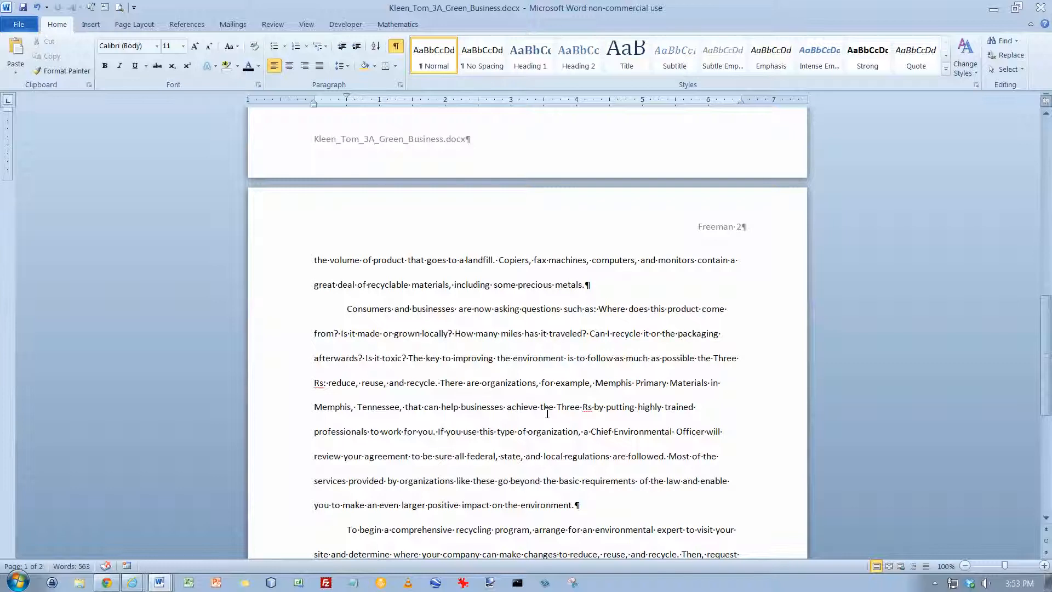
left_click(668, 457)
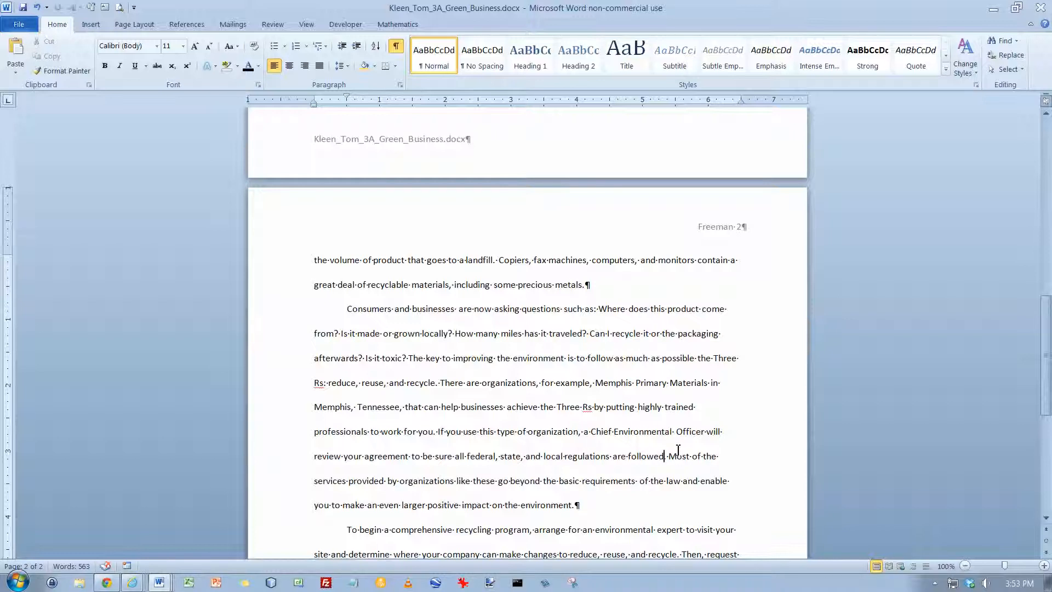
left_click(670, 453)
left_click(200, 32)
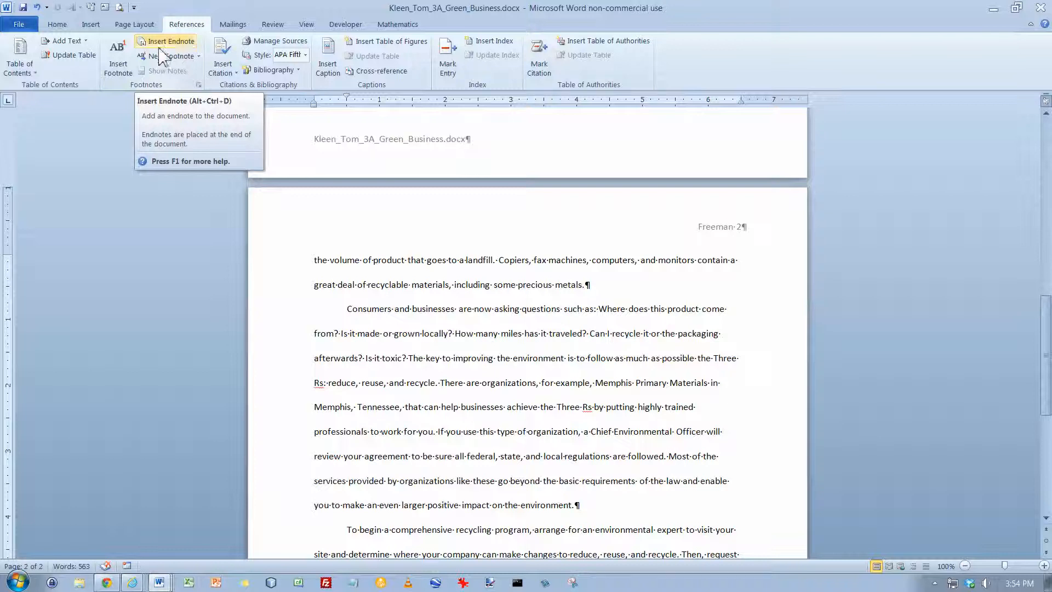
left_click(123, 69)
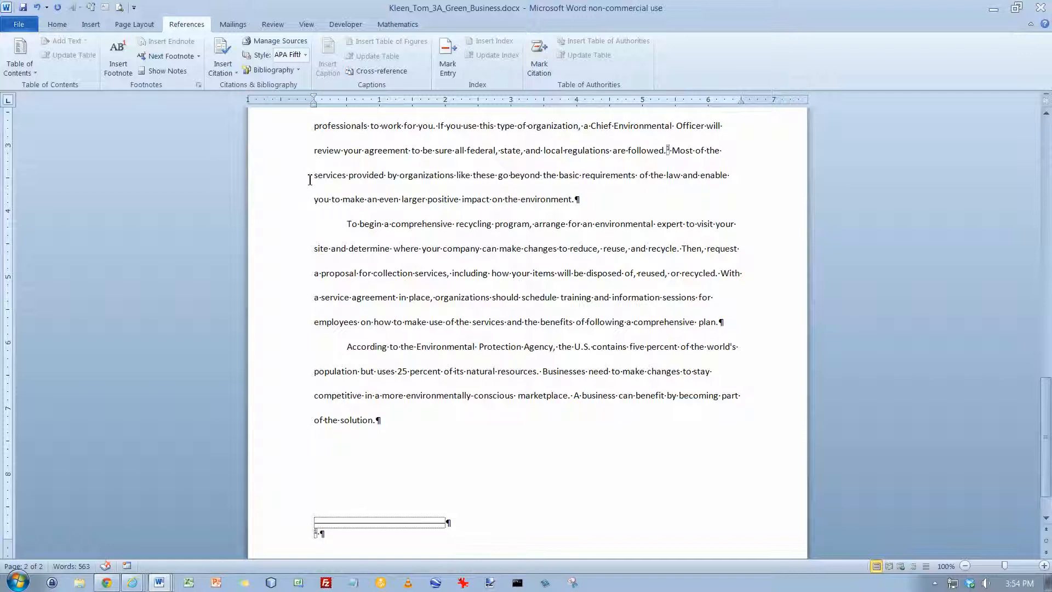
type("Tennessee, for example, imposes penalties of up to $10,000 for providing false information regarding the recycling of hazardous waste.")
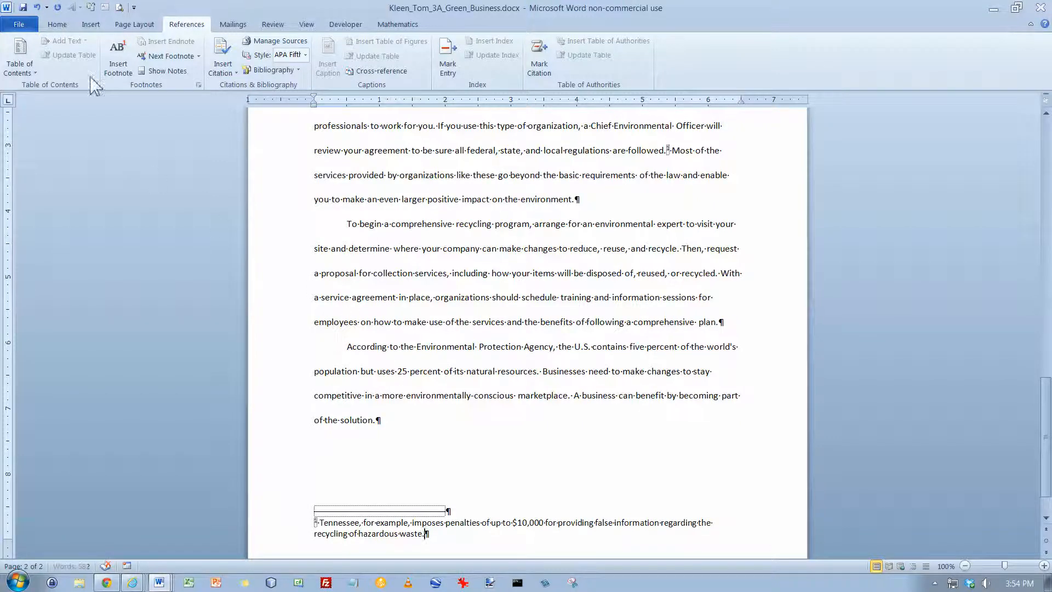
Step: Compare the font size and paragraph formatting of the footnote text with those of the body text
left_click(57, 25)
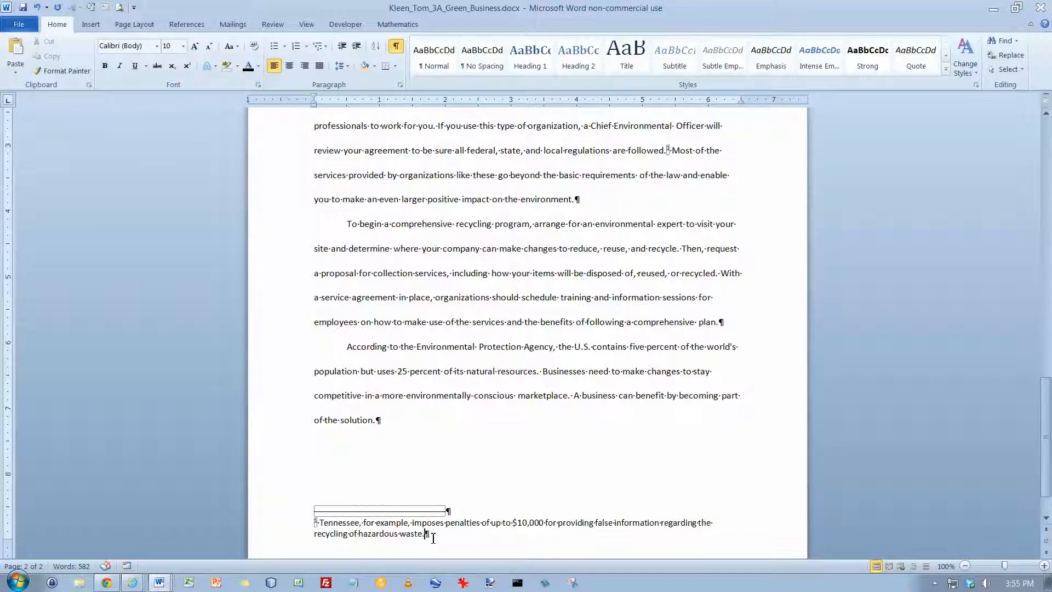
left_click(441, 397)
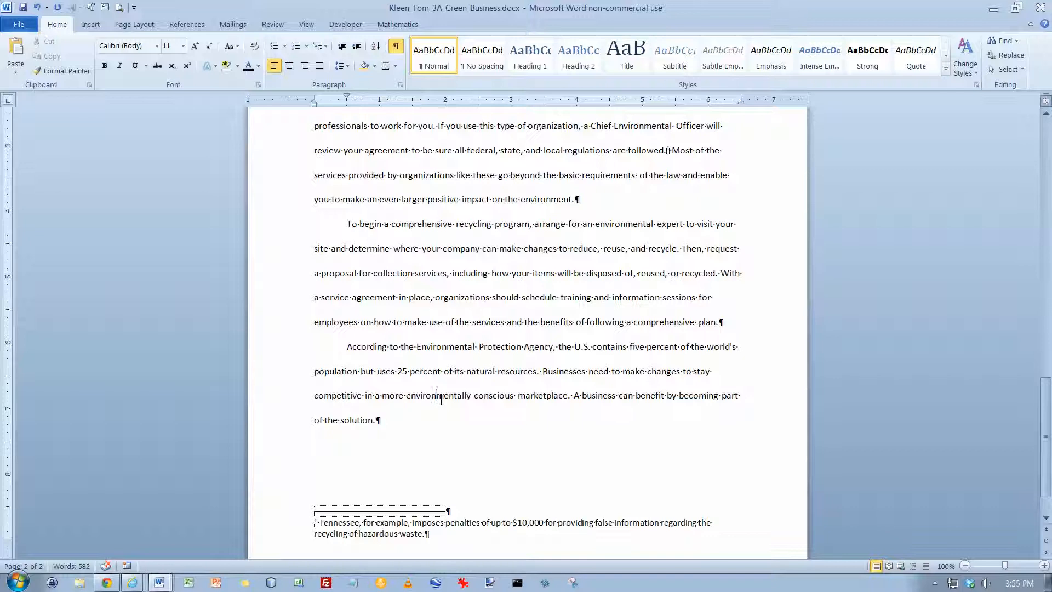
left_click(468, 524)
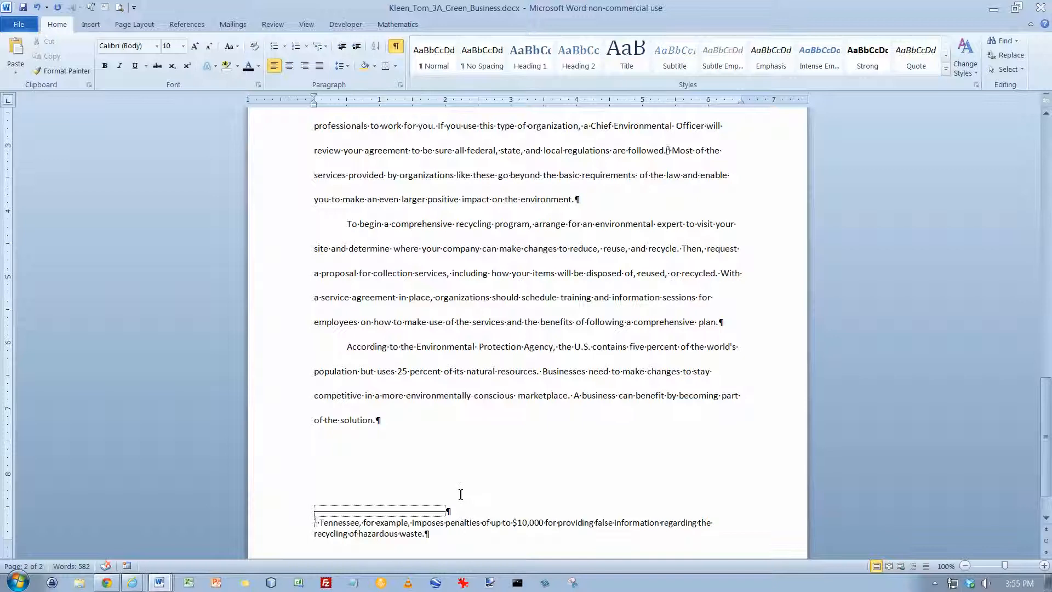
Step: Add a footnote after "threaten the environment." reading "Exposure can harm the human nervous system and cause learning problems." and save the document
scroll(453, 483, "up", 15)
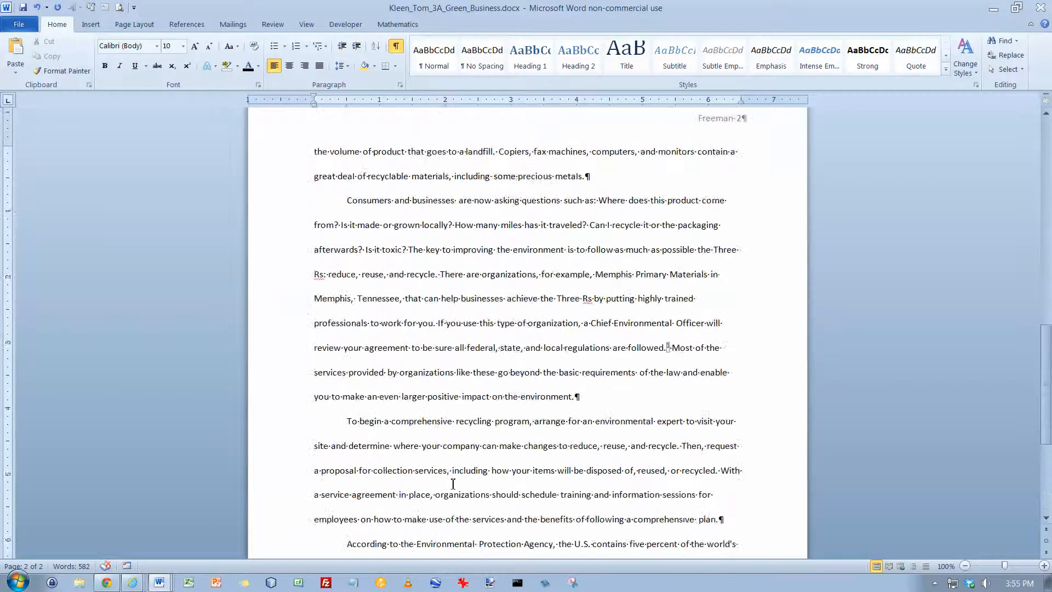
scroll(453, 483, "up", 4)
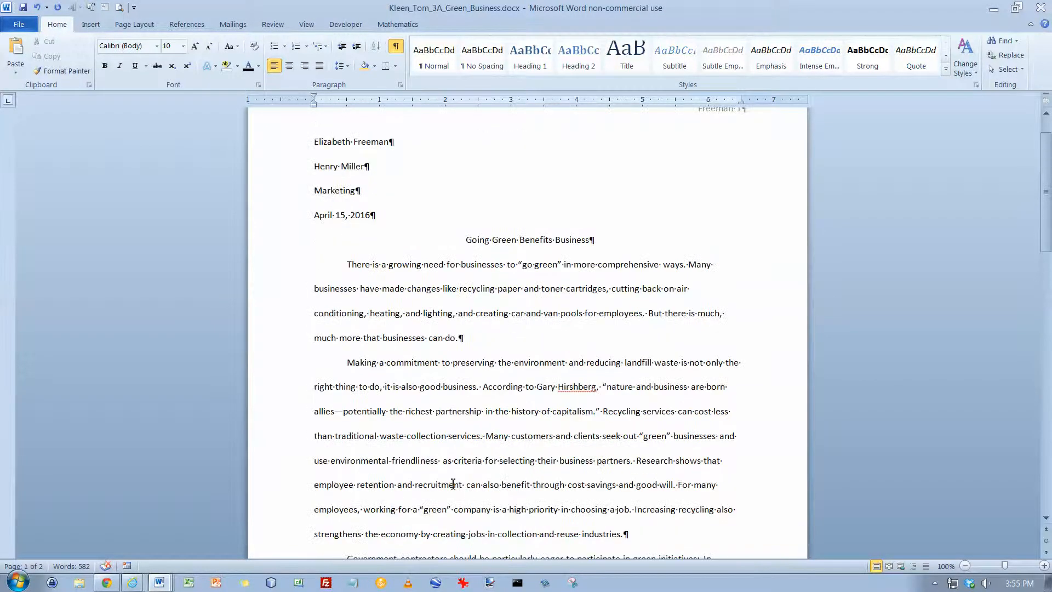
scroll(453, 483, "down", 5)
scroll(453, 484, "down", 3)
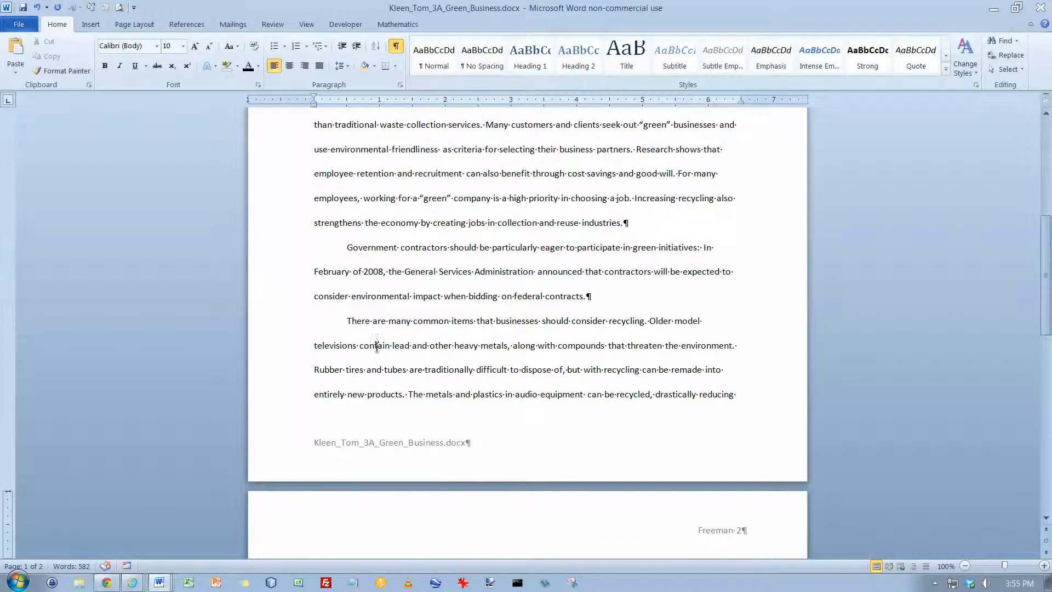
left_click(348, 324)
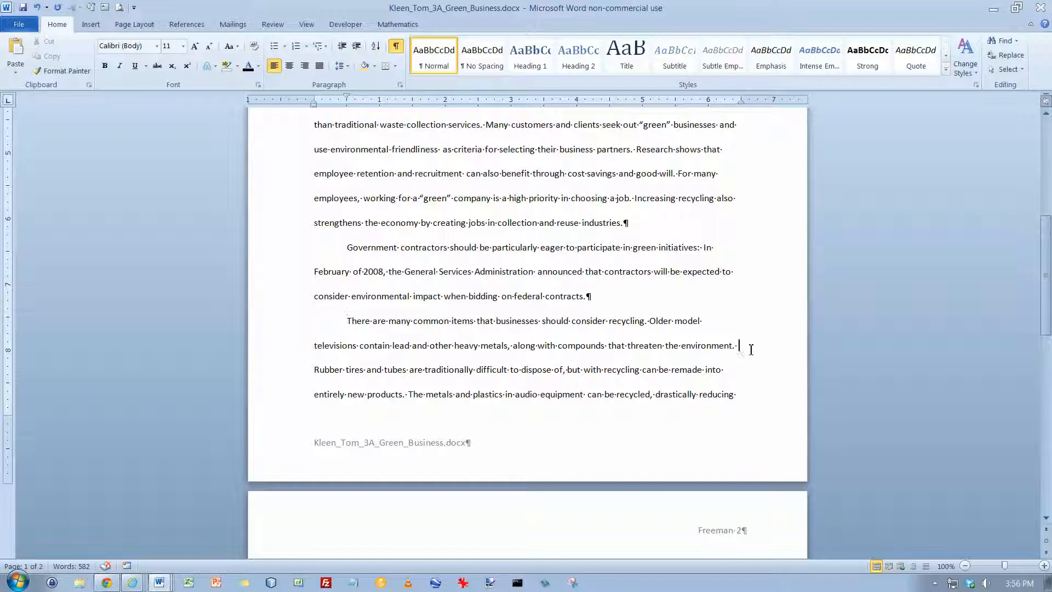
left_click(733, 347)
left_click(186, 25)
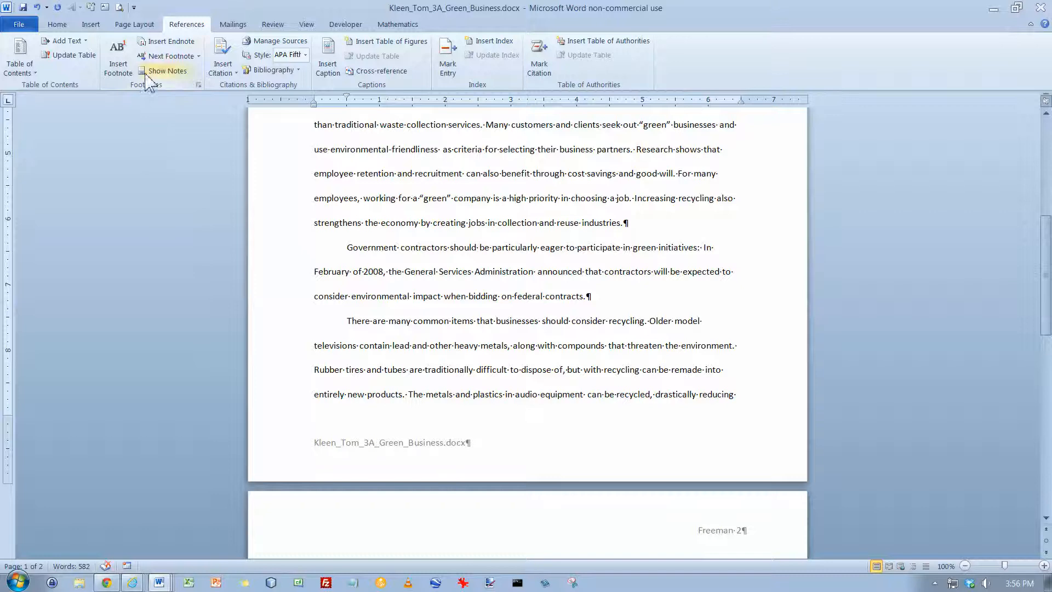
left_click(126, 66)
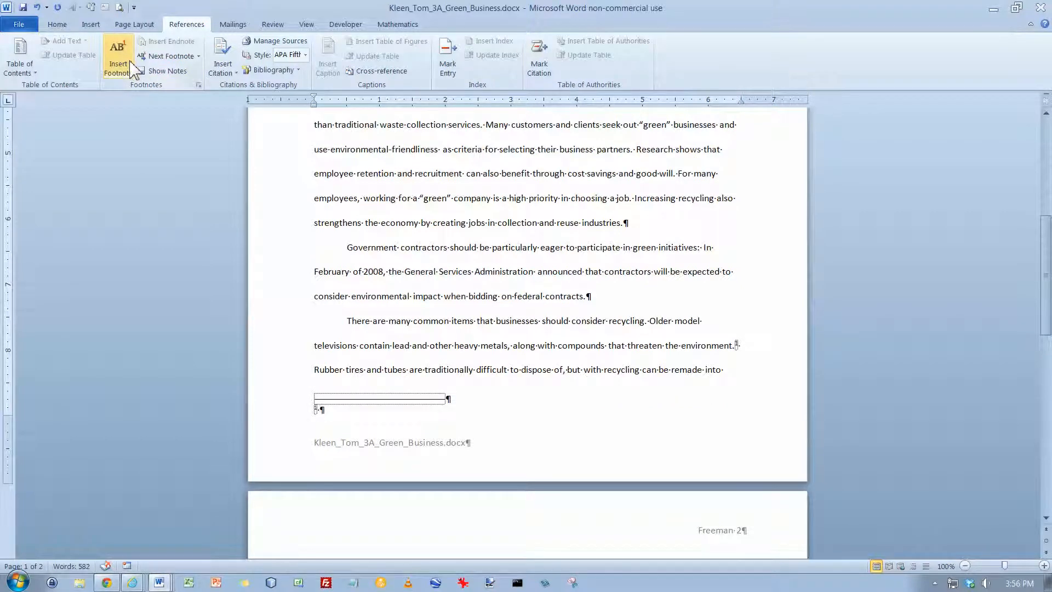
type("Exposure can harm the human nervous system and cause learning problems.")
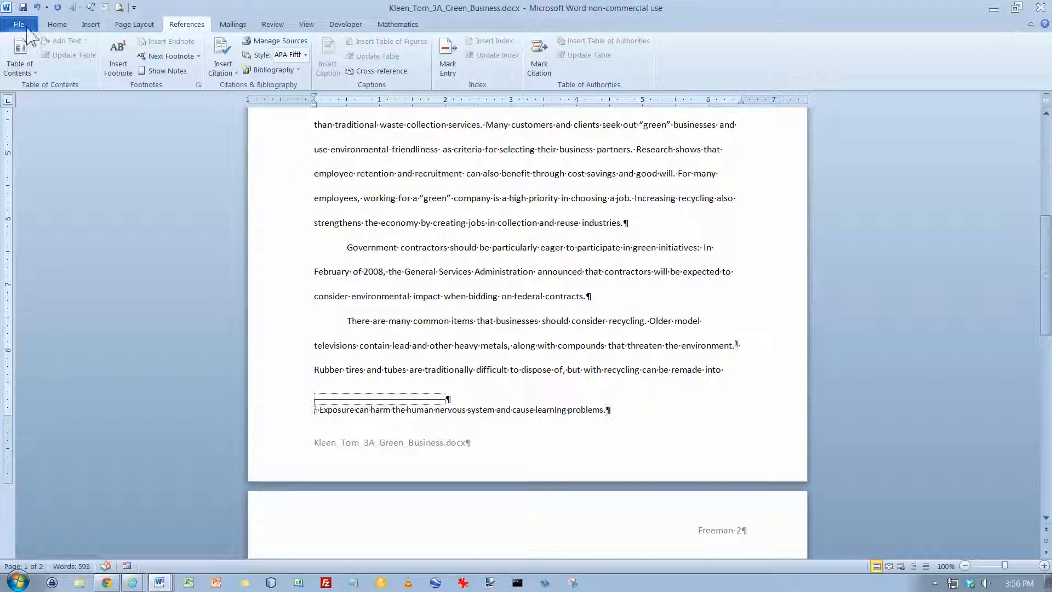
left_click(22, 7)
Step: Open the Footnote Text style for modification from the Tennessee footnote and set its font size to 11
scroll(448, 249, "up", 7)
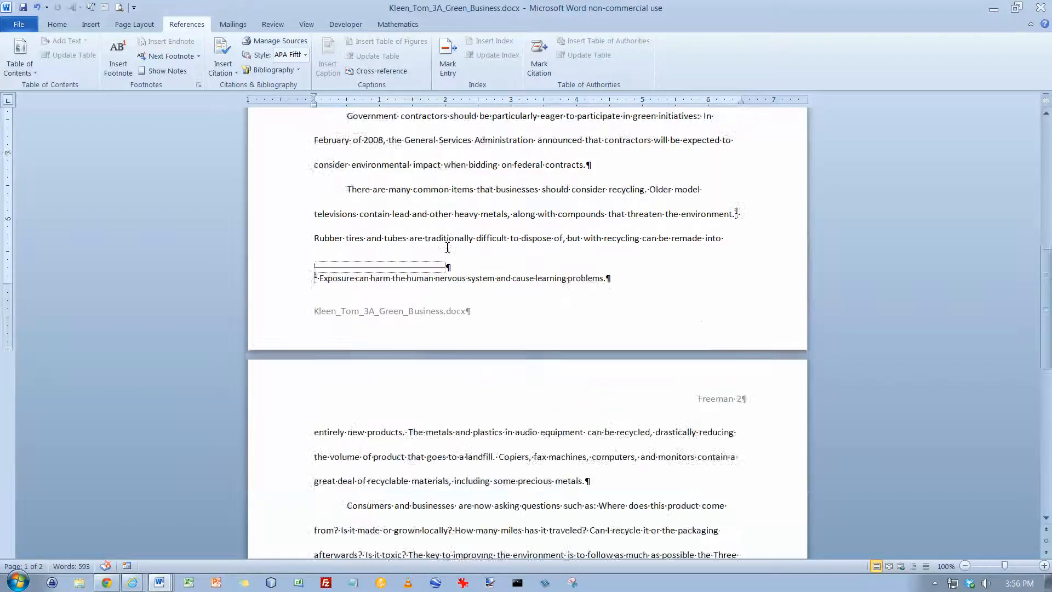
scroll(449, 249, "down", 3)
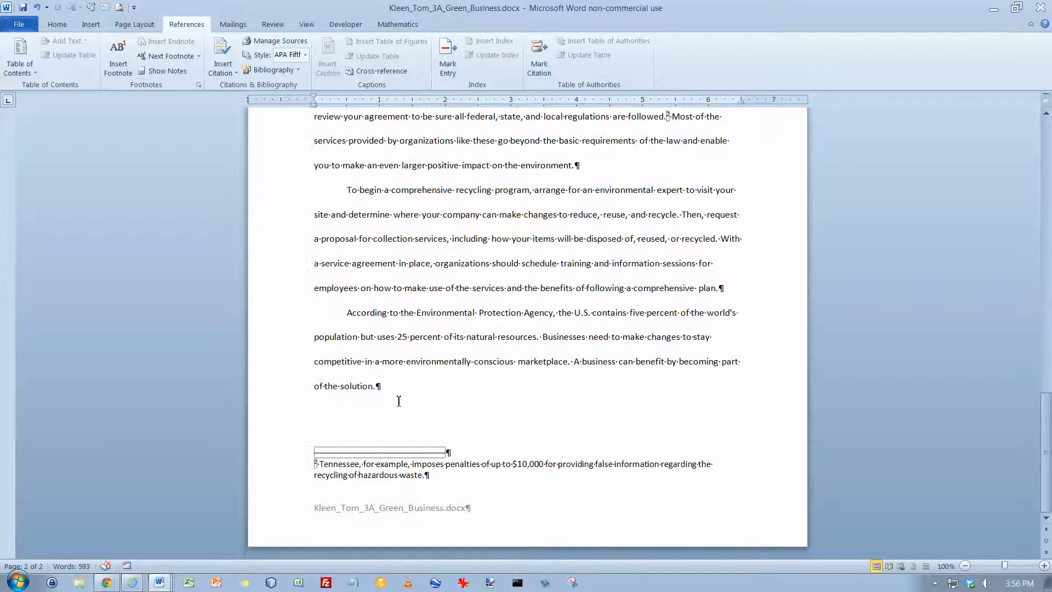
left_click(373, 465)
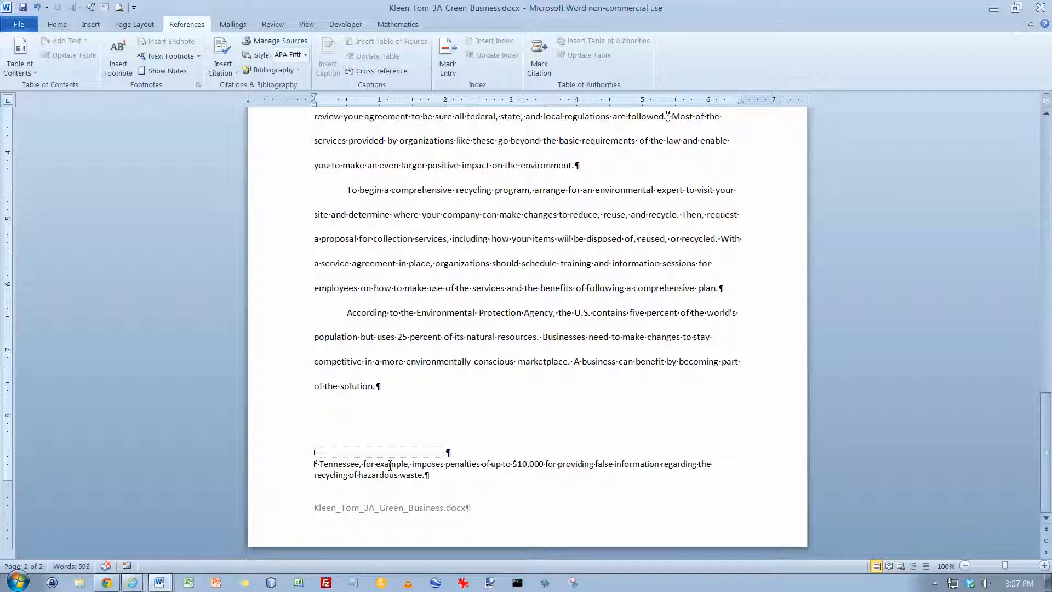
right_click(451, 470)
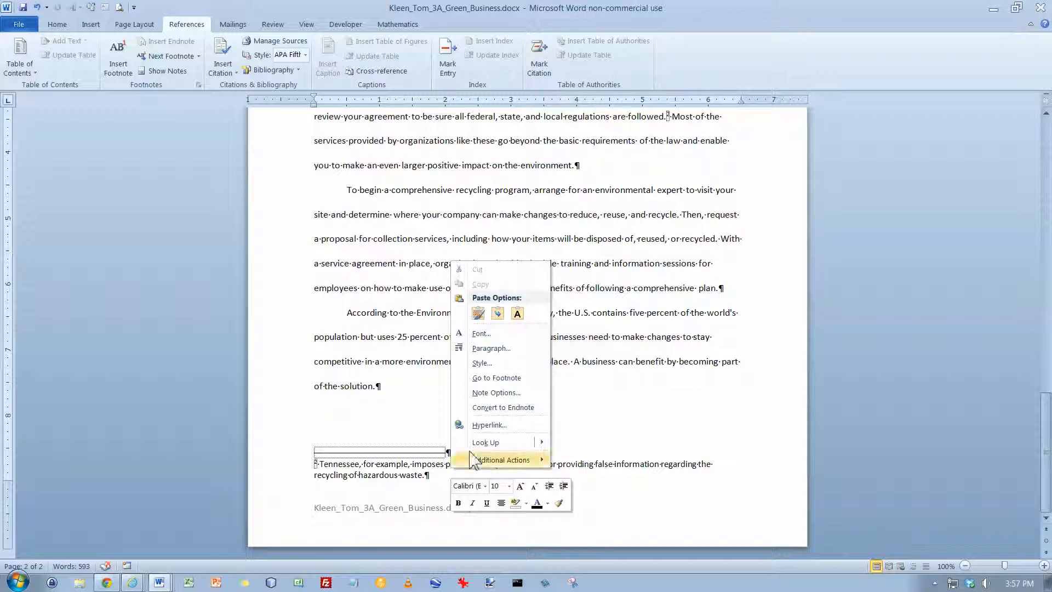
left_click(482, 363)
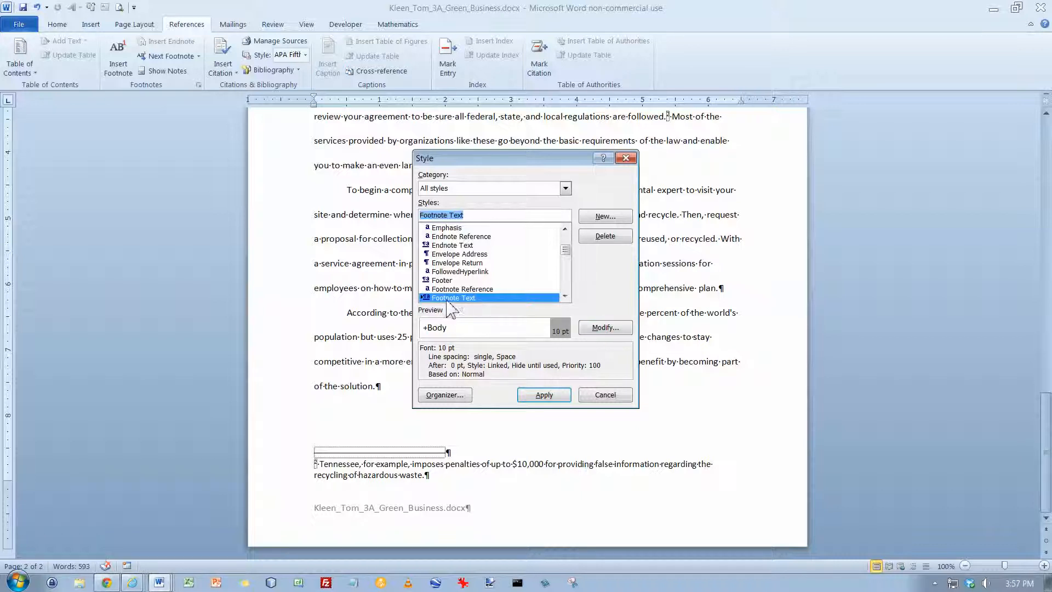
left_click(606, 328)
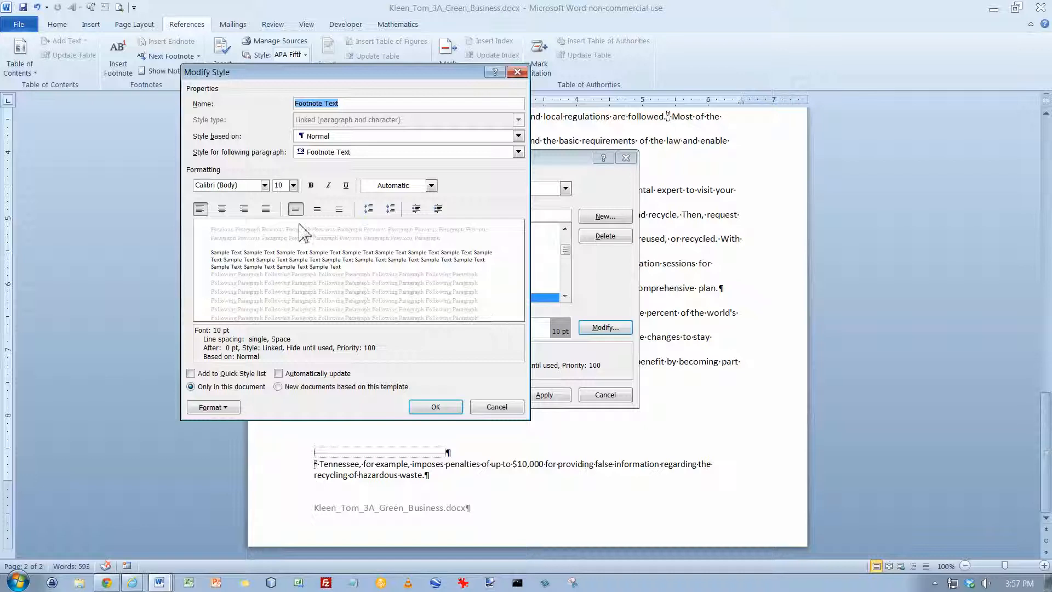
left_click(296, 187)
left_click(294, 186)
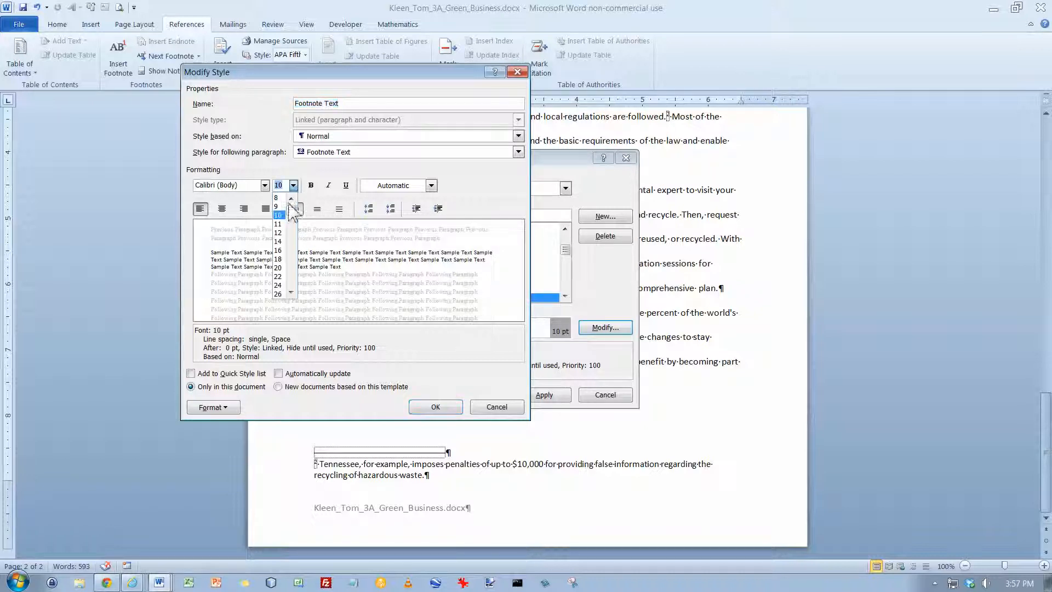
left_click(279, 224)
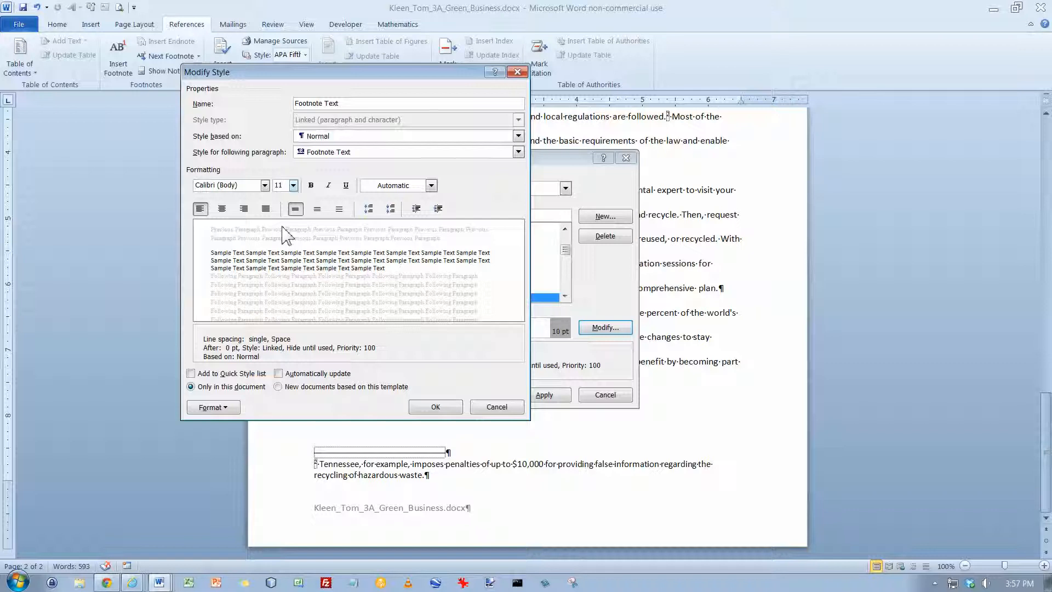
Step: Give the Footnote Text style a 0.5-inch first-line indent and double line spacing, and apply it to the footnote
left_click(221, 418)
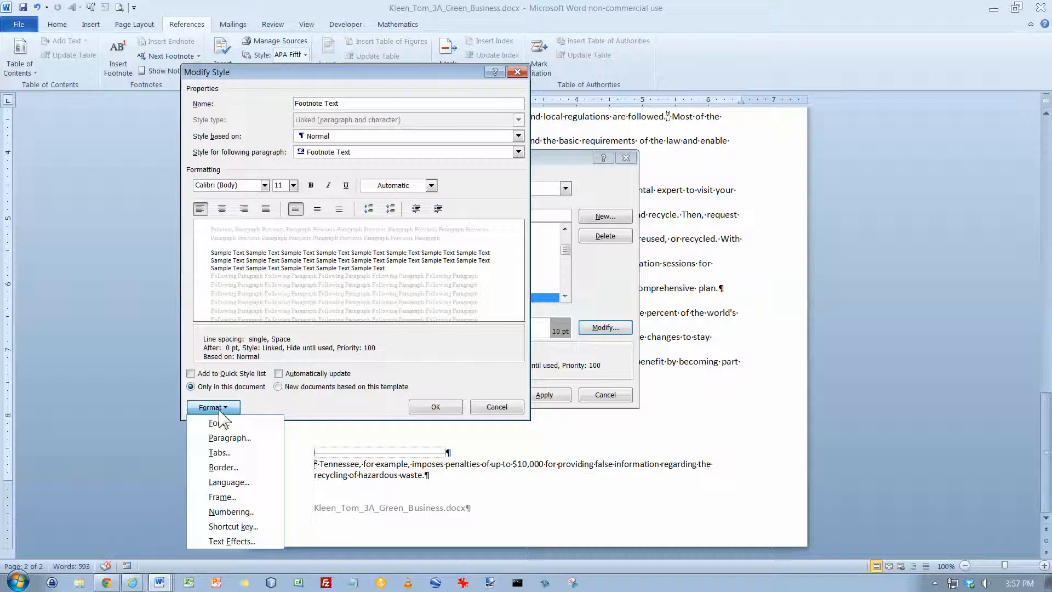
left_click(233, 438)
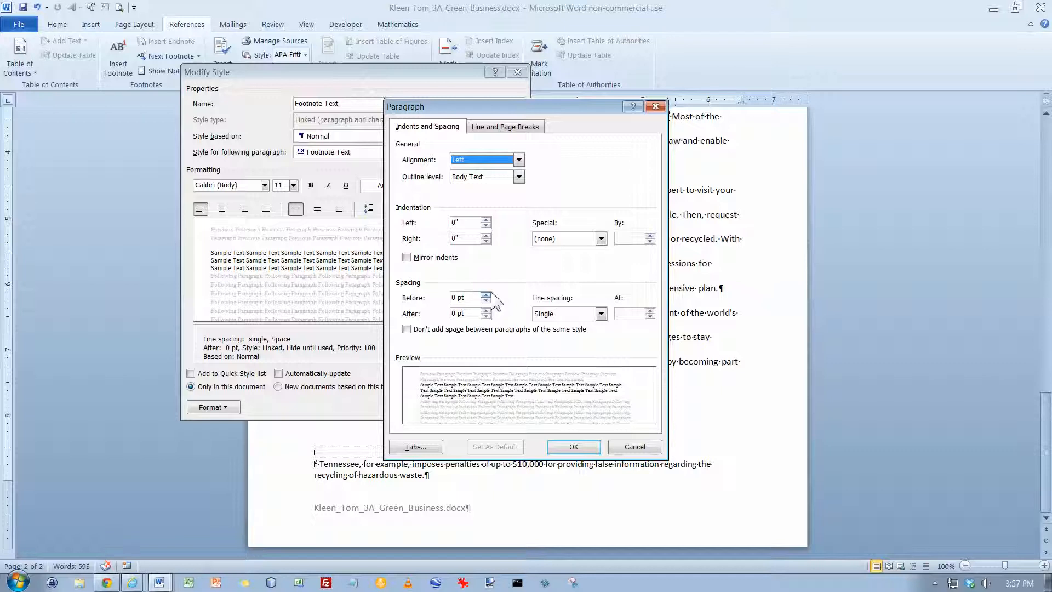
left_click(602, 239)
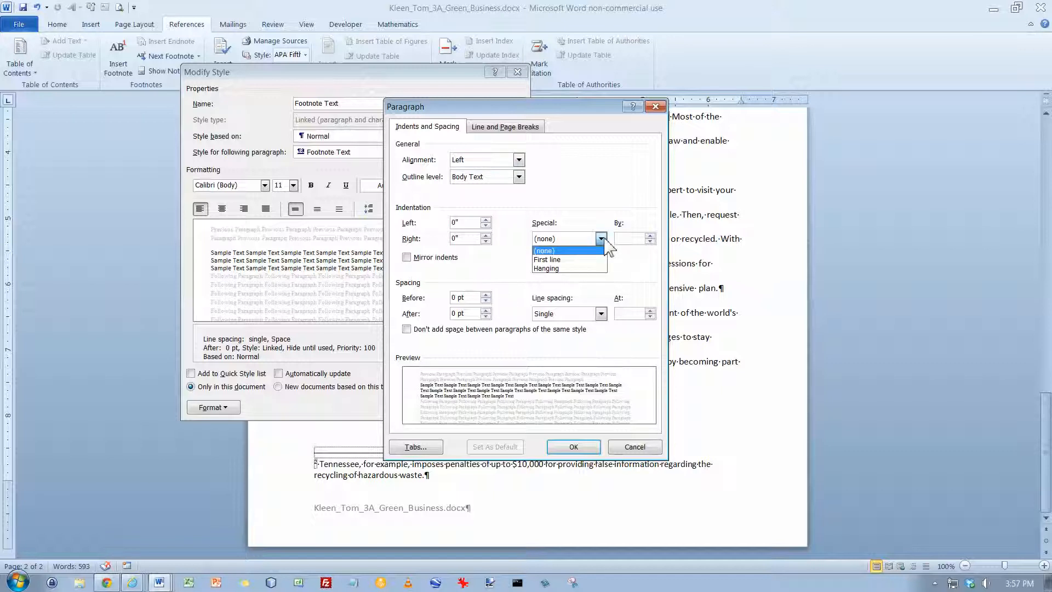
left_click(585, 260)
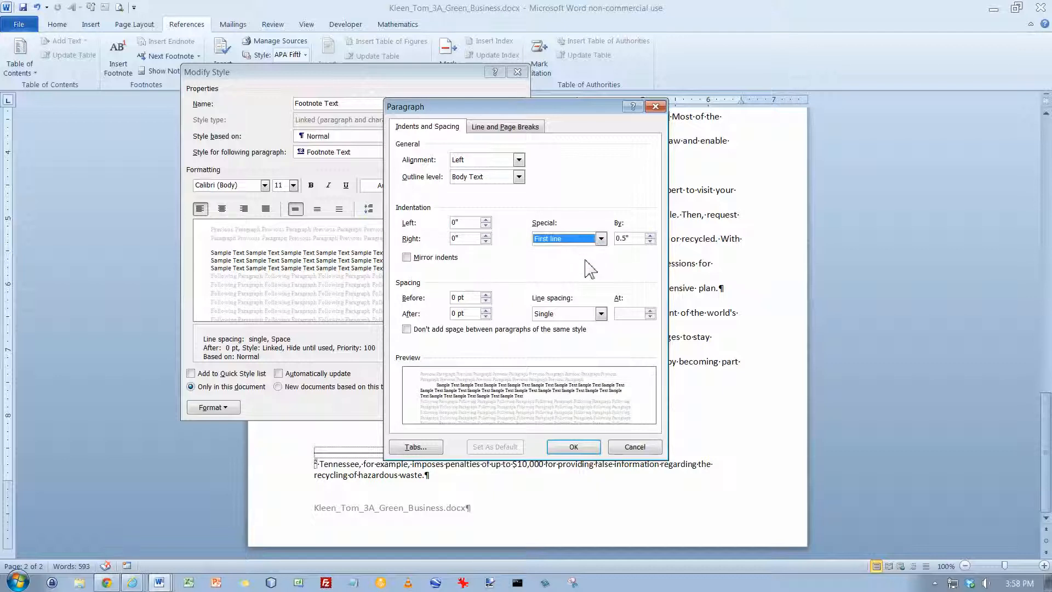
left_click(601, 314)
left_click(589, 343)
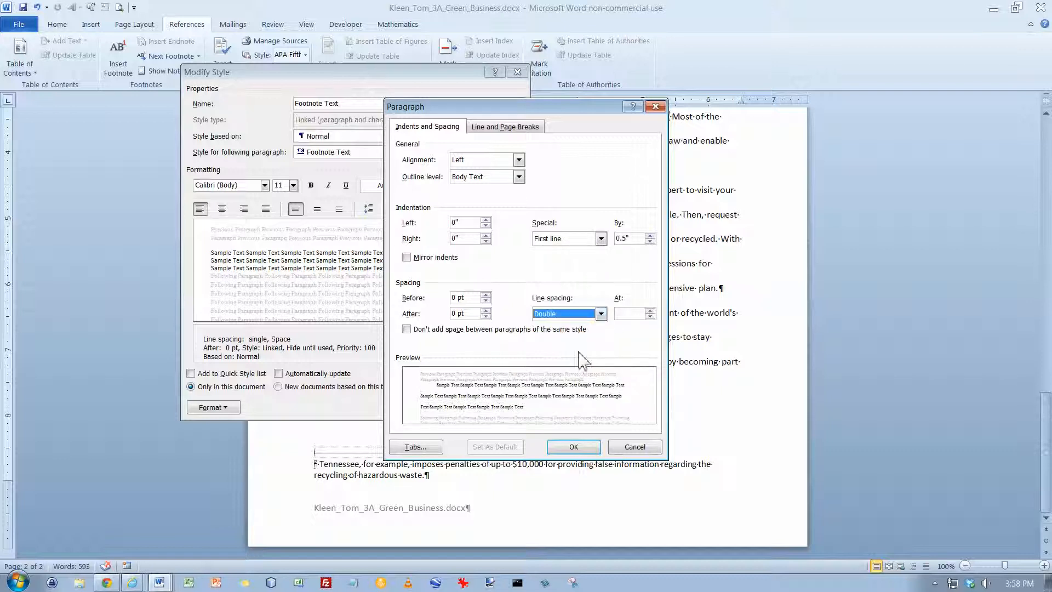
left_click(573, 449)
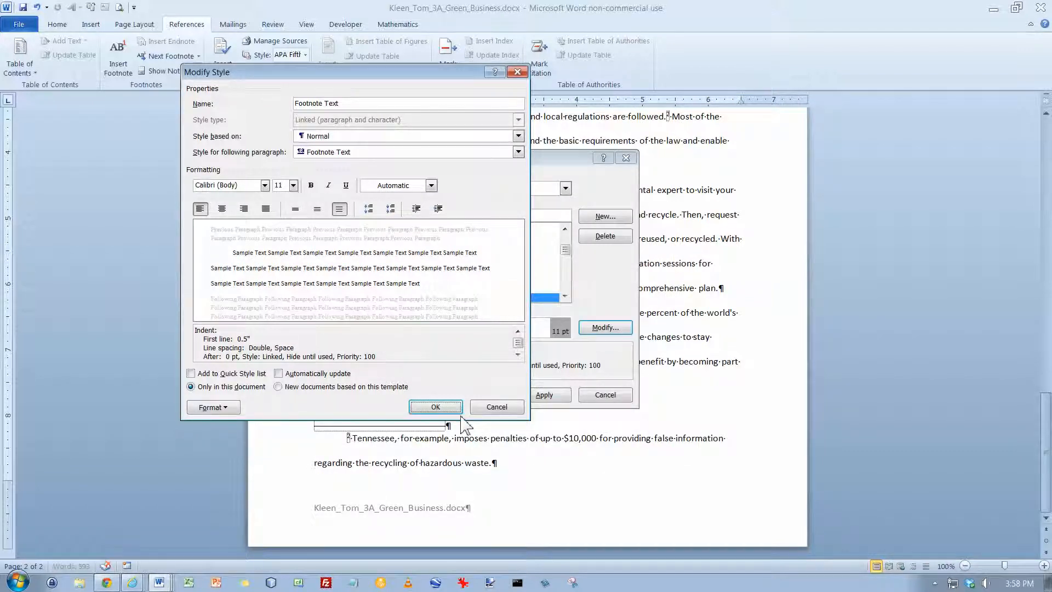
left_click(437, 408)
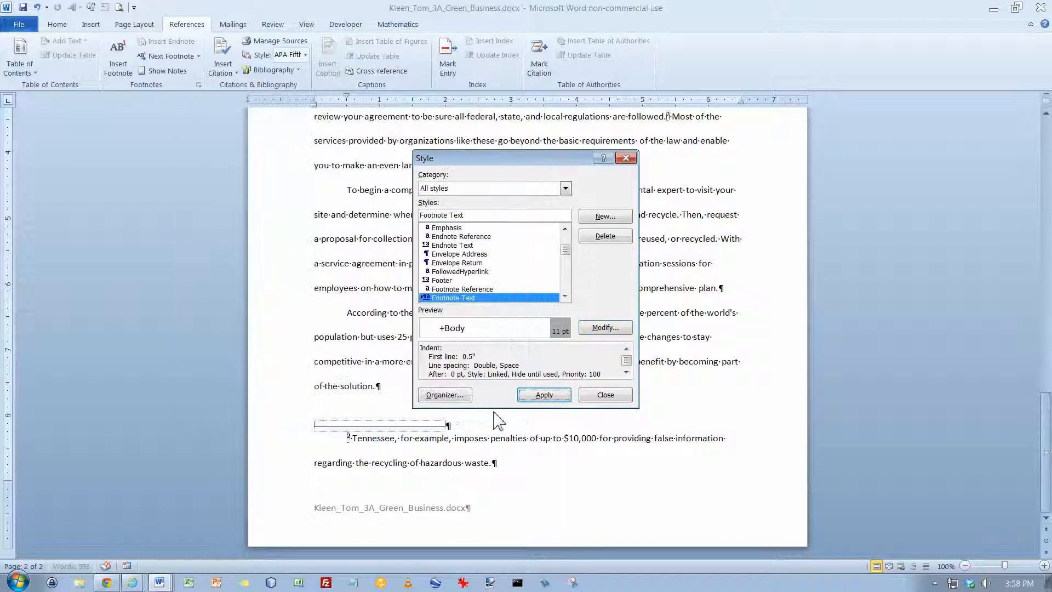
left_click(541, 395)
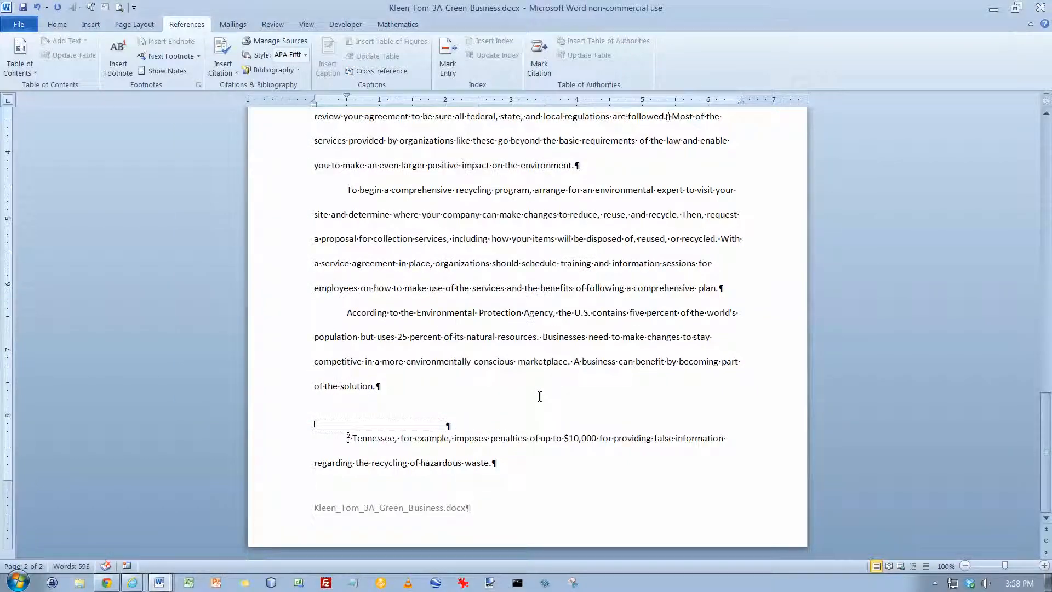